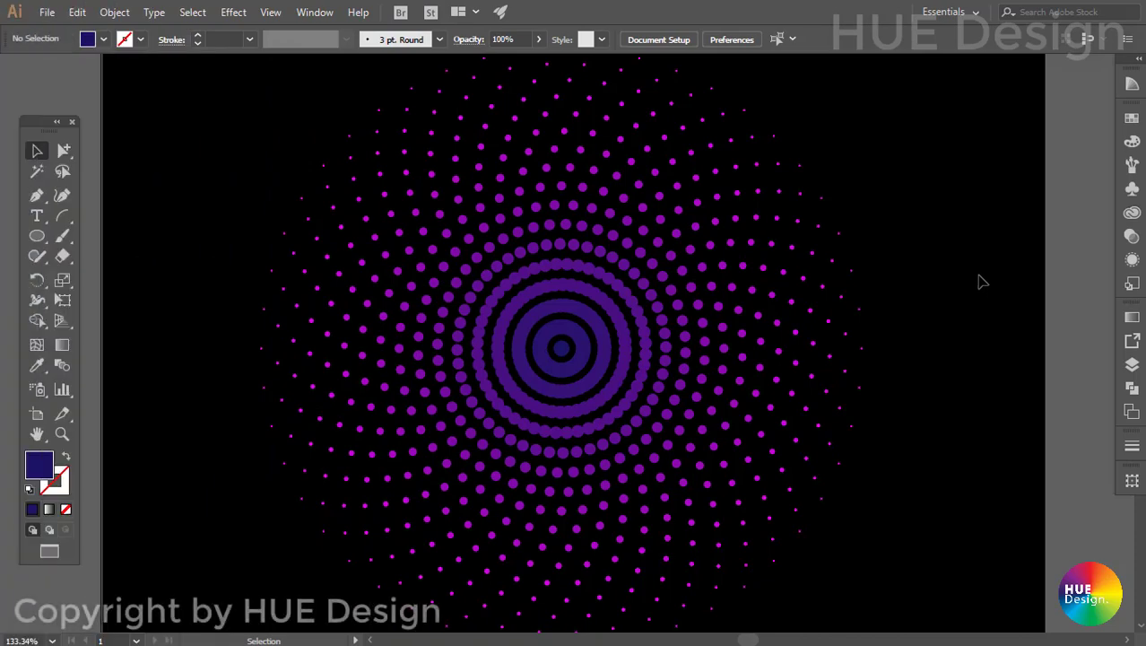
Step: Start a new A4 landscape document named 'blend circle' with a blank artboard
{"action": "key", "text": "ctrl+n"}
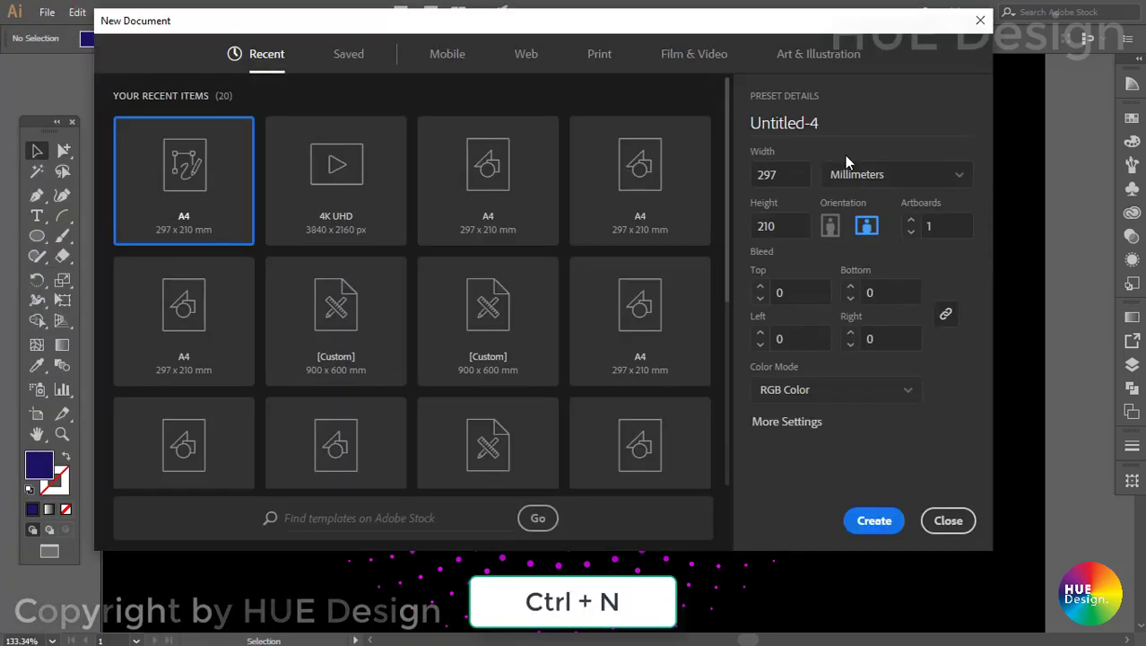
{"action": "left_click_drag", "start_coordinate": [818, 123], "coordinate": [699, 132]}
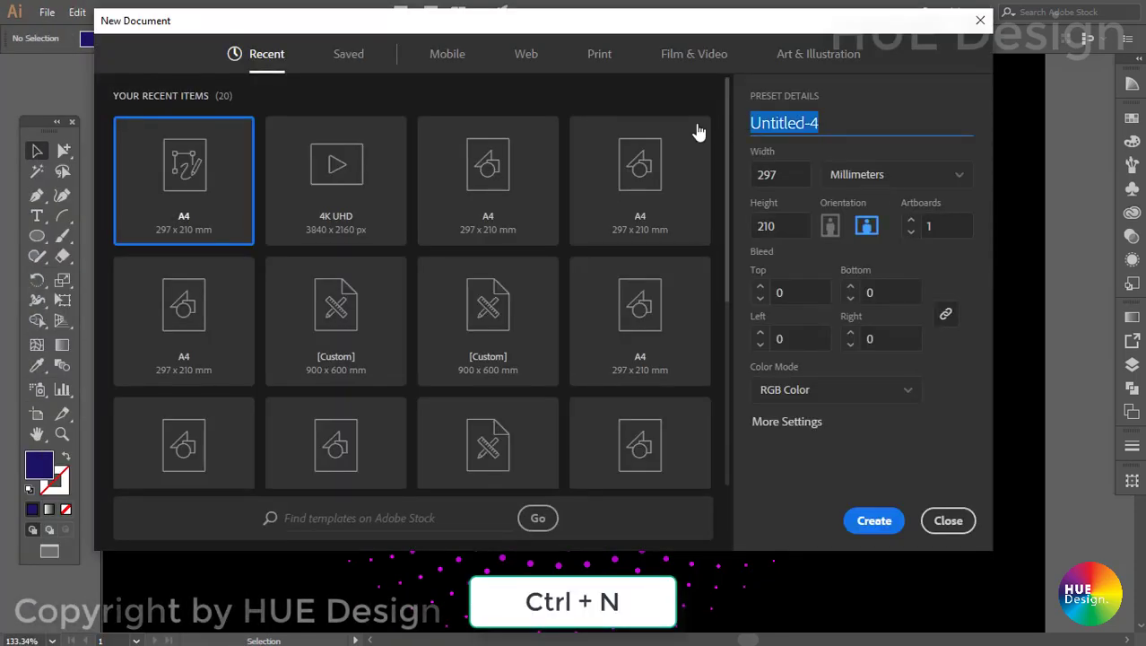
{"action": "type", "text": "blend circle"}
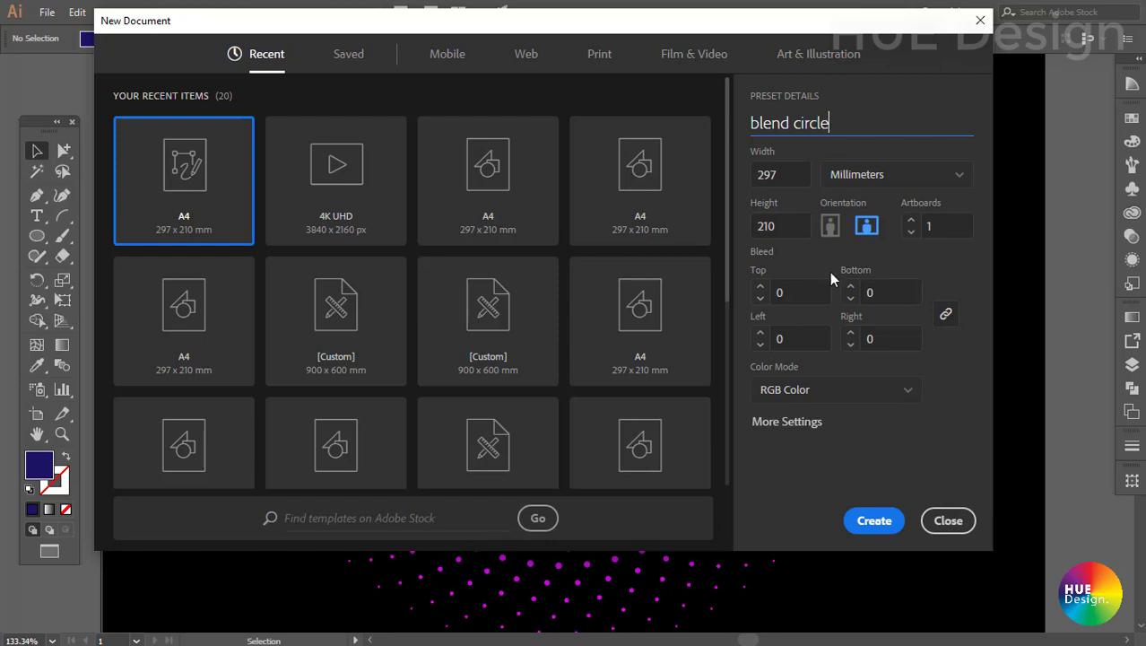
{"action": "left_click", "coordinate": [859, 523]}
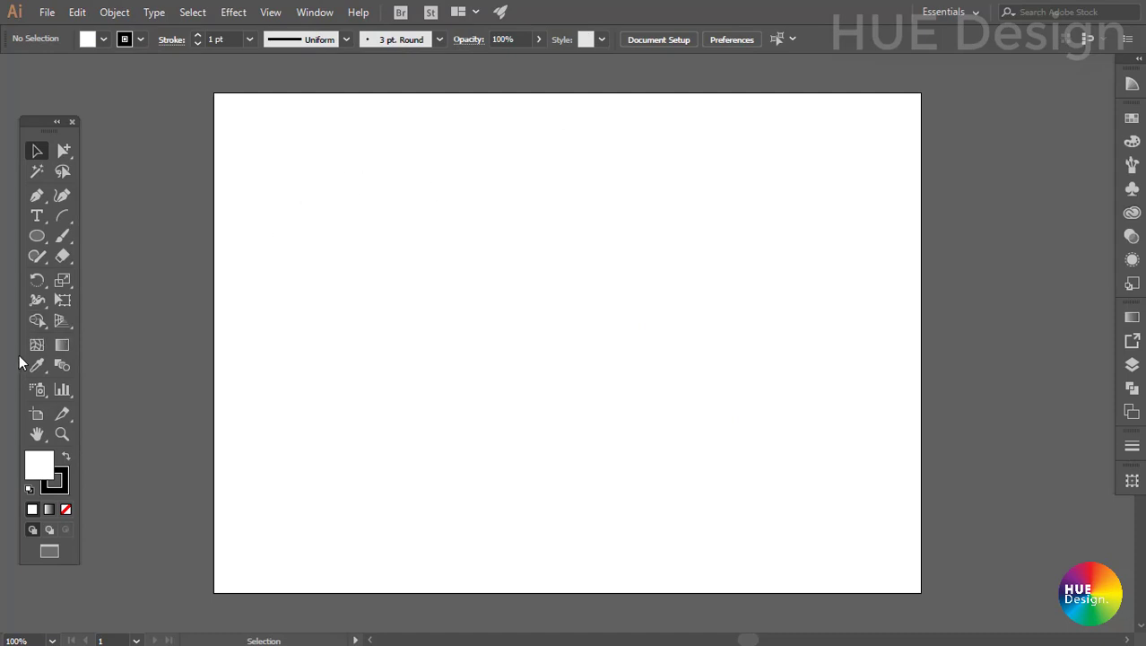
Step: Draw a small circle near the artboard centre and set its width to 5 mm
{"action": "left_click", "coordinate": [37, 236]}
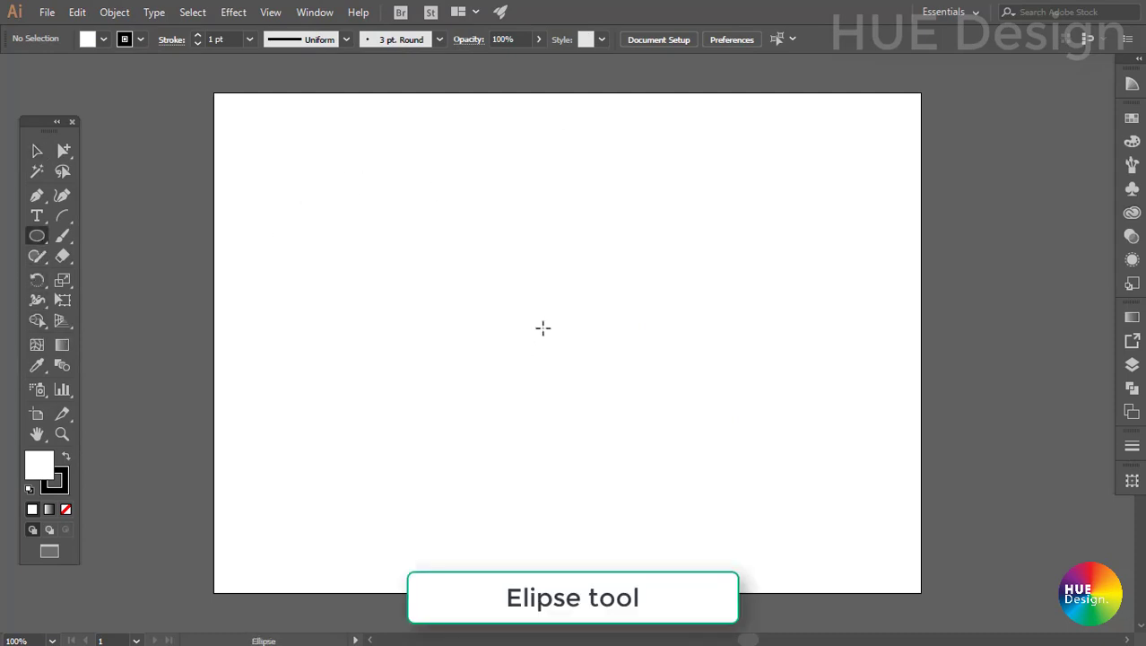
{"action": "left_click_drag", "start_coordinate": [564, 314], "coordinate": [583, 330]}
{"action": "key", "text": "v"}
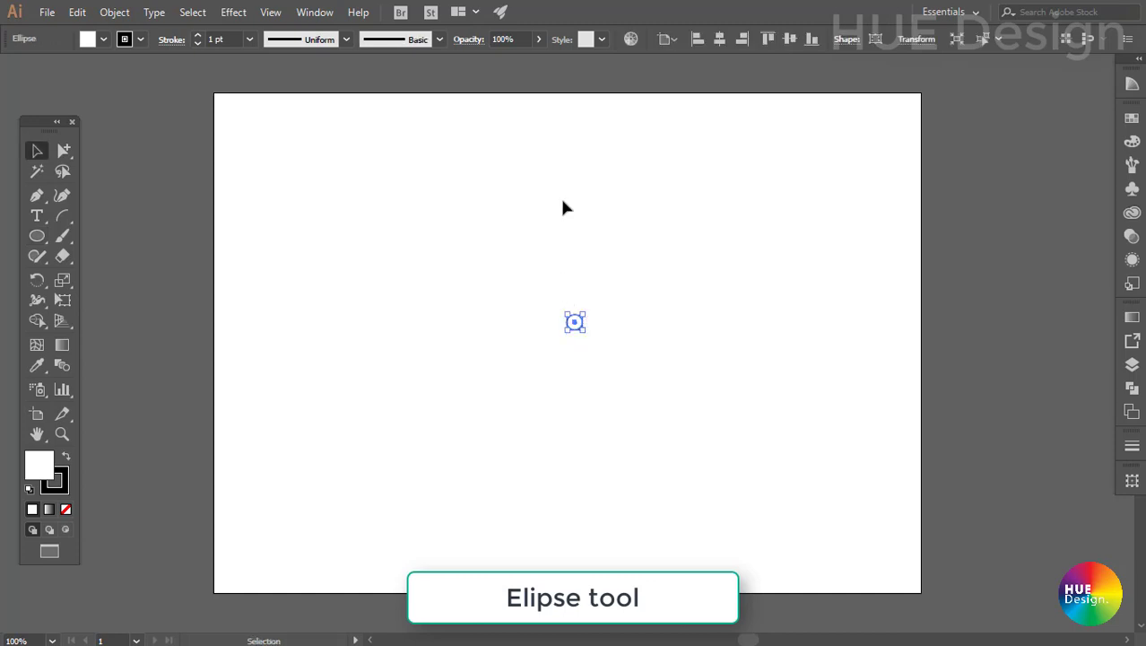
{"action": "left_click", "coordinate": [915, 40]}
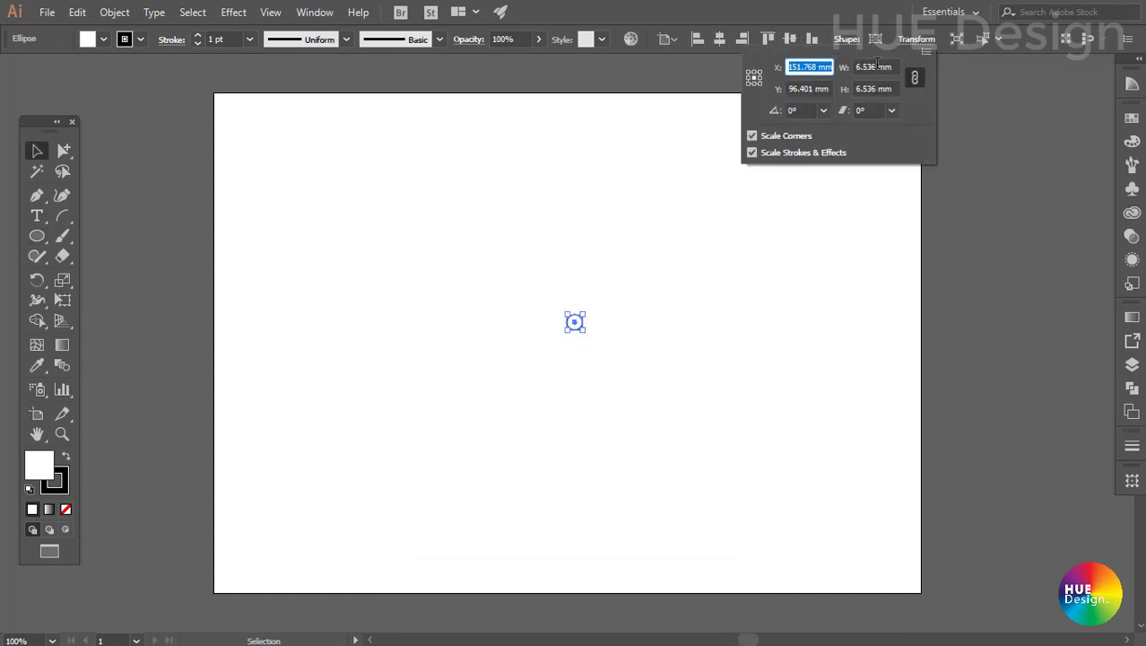
{"action": "double_click", "coordinate": [874, 67]}
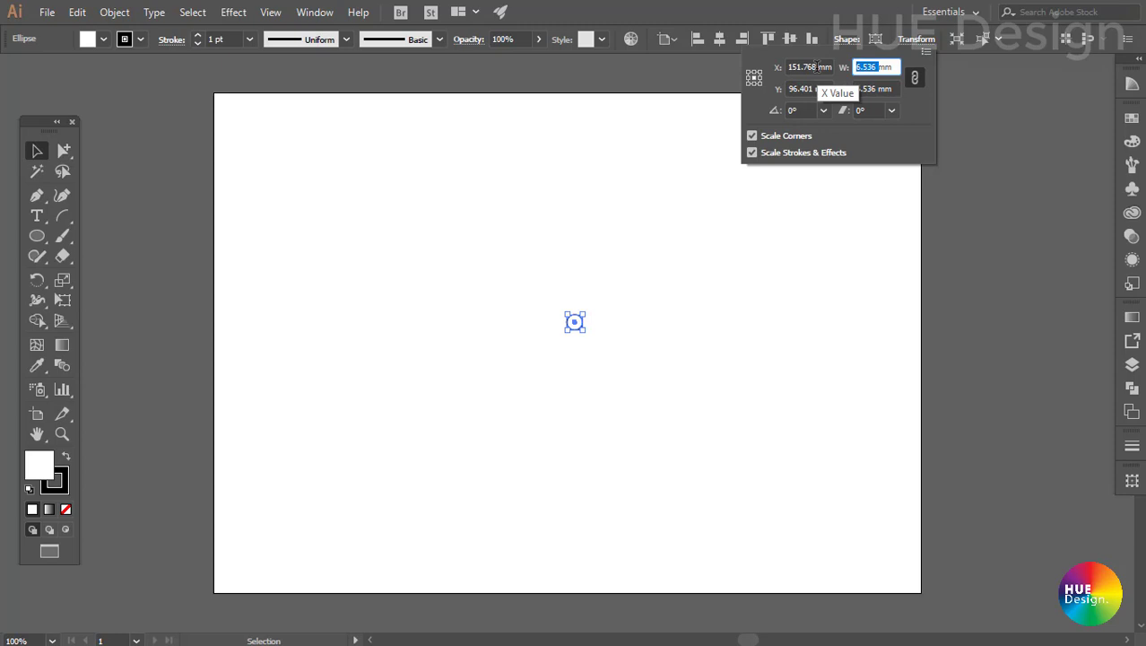
{"action": "type", "text": "5"}
{"action": "key", "text": "Return"}
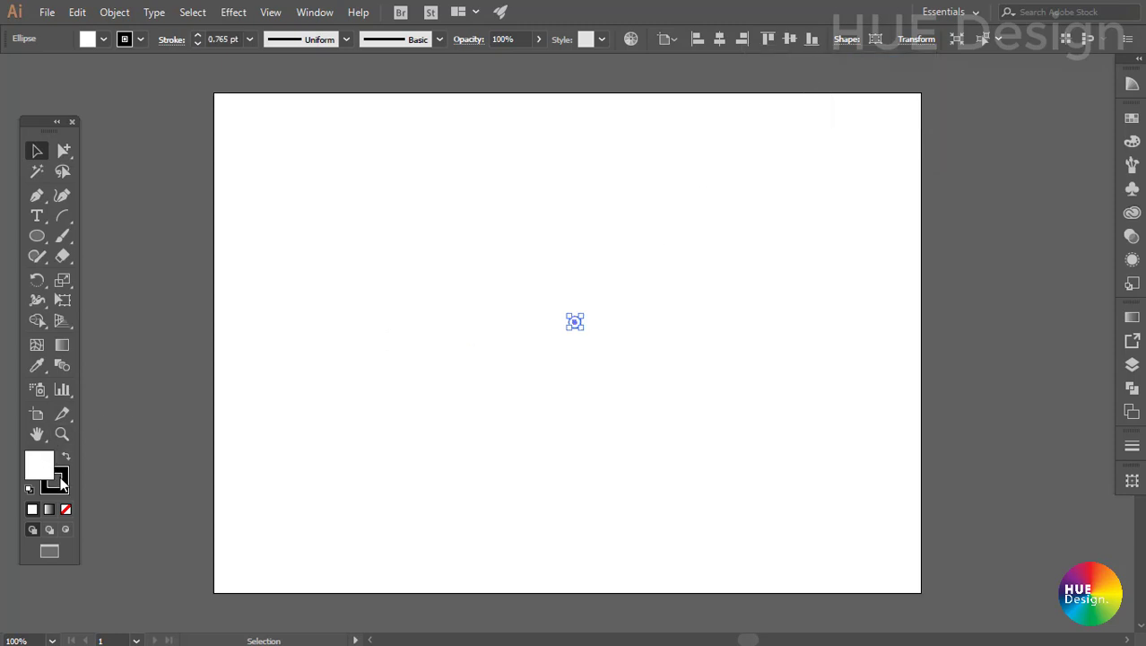
Step: Remove the circle's stroke and fill it with the dark blue swatch
{"action": "left_click", "coordinate": [59, 482]}
{"action": "left_click", "coordinate": [65, 510]}
{"action": "key", "text": "x"}
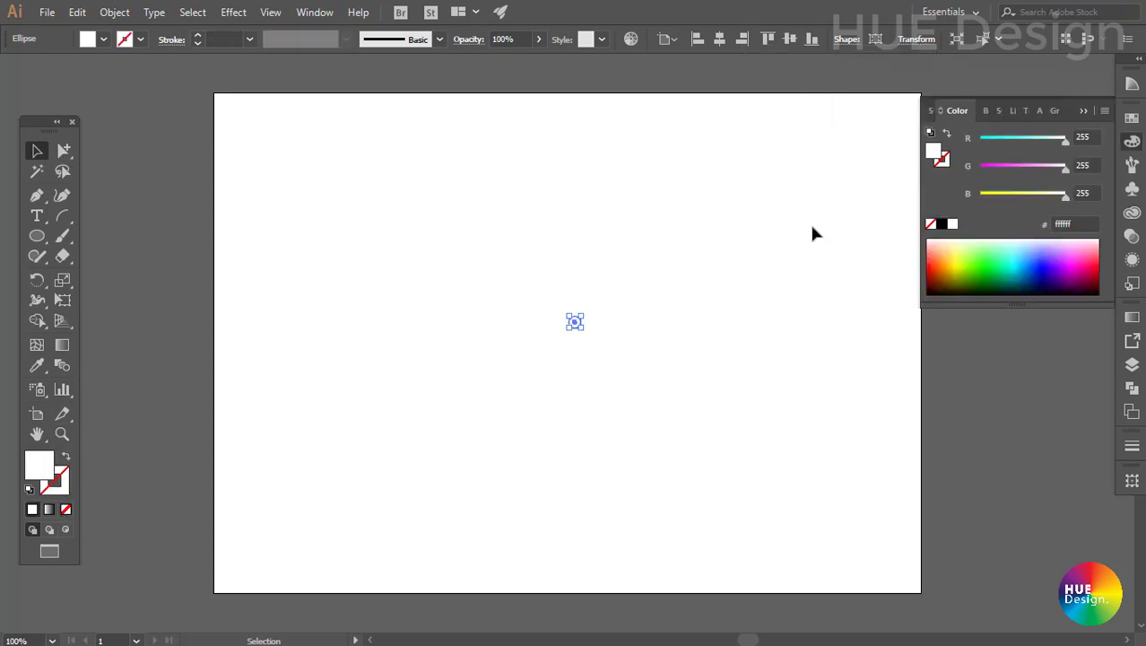
{"action": "left_click", "coordinate": [1133, 119]}
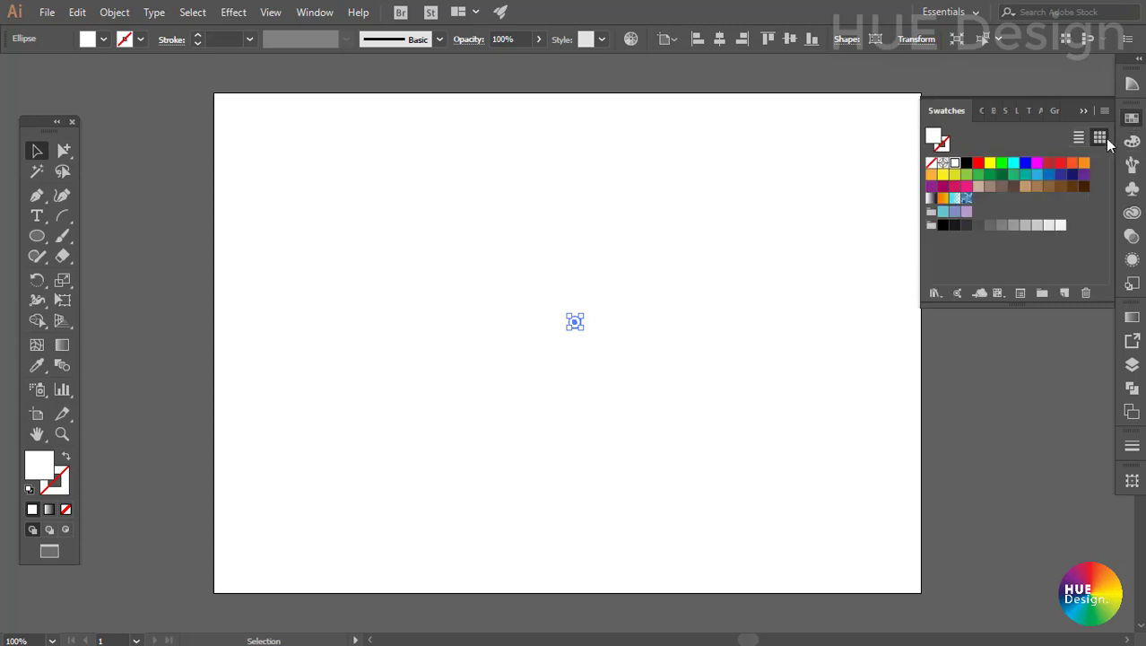
{"action": "left_click", "coordinate": [1071, 175]}
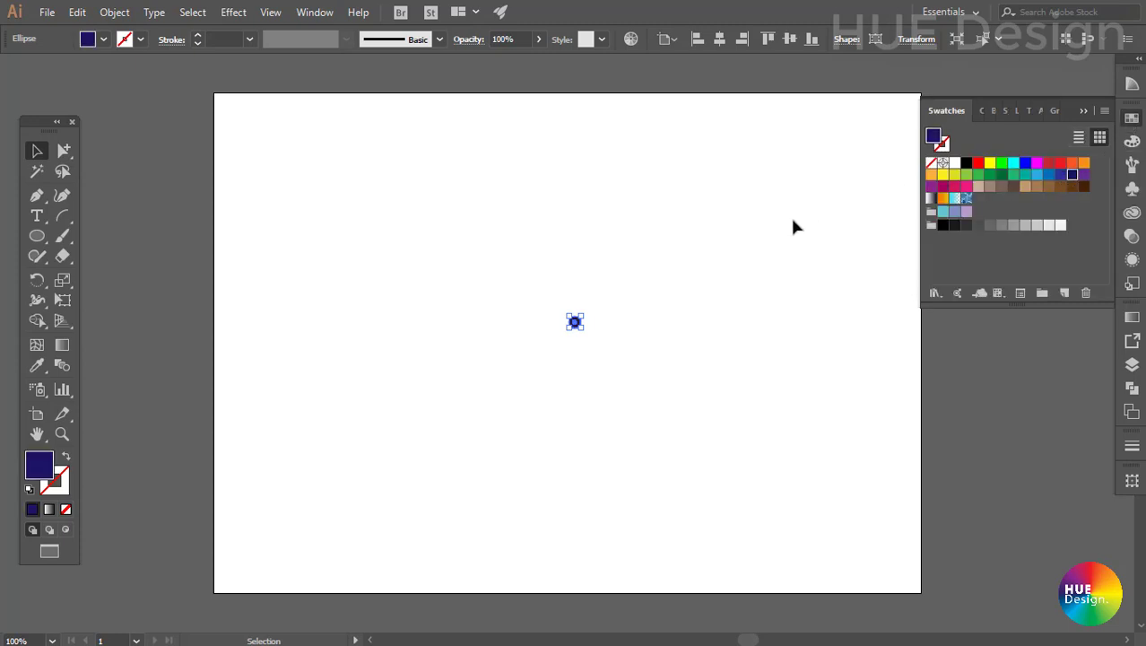
{"action": "left_click", "coordinate": [675, 285]}
{"action": "left_click_drag", "start_coordinate": [554, 289], "coordinate": [617, 320]}
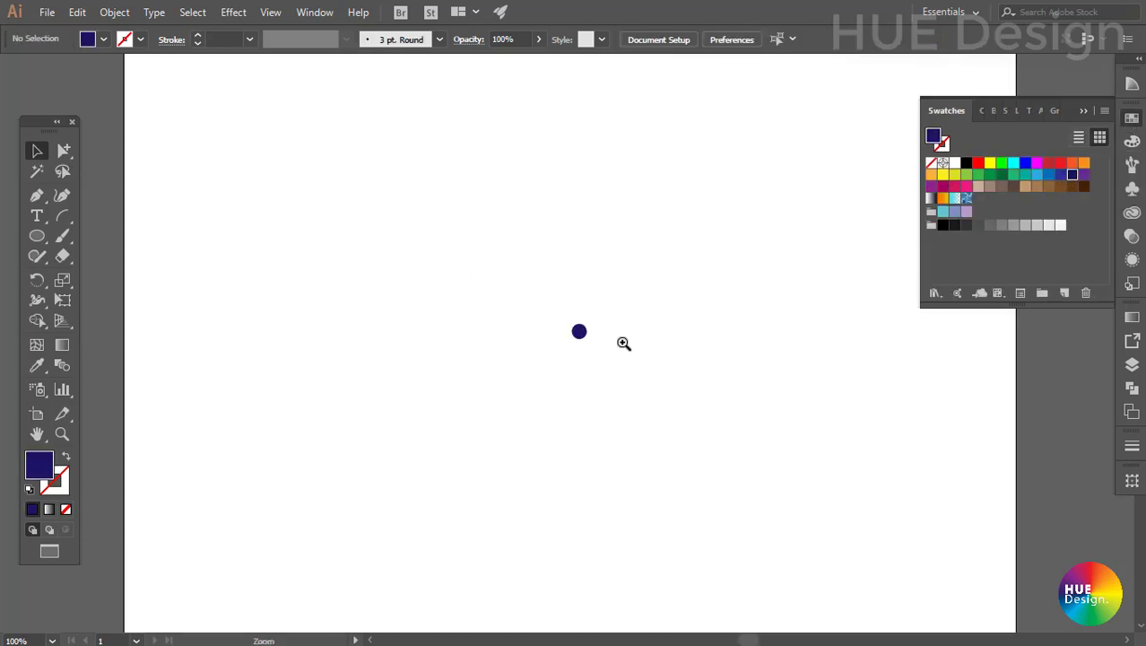
{"action": "scroll", "coordinate": [614, 366], "scroll_direction": "down", "scroll_amount": 2}
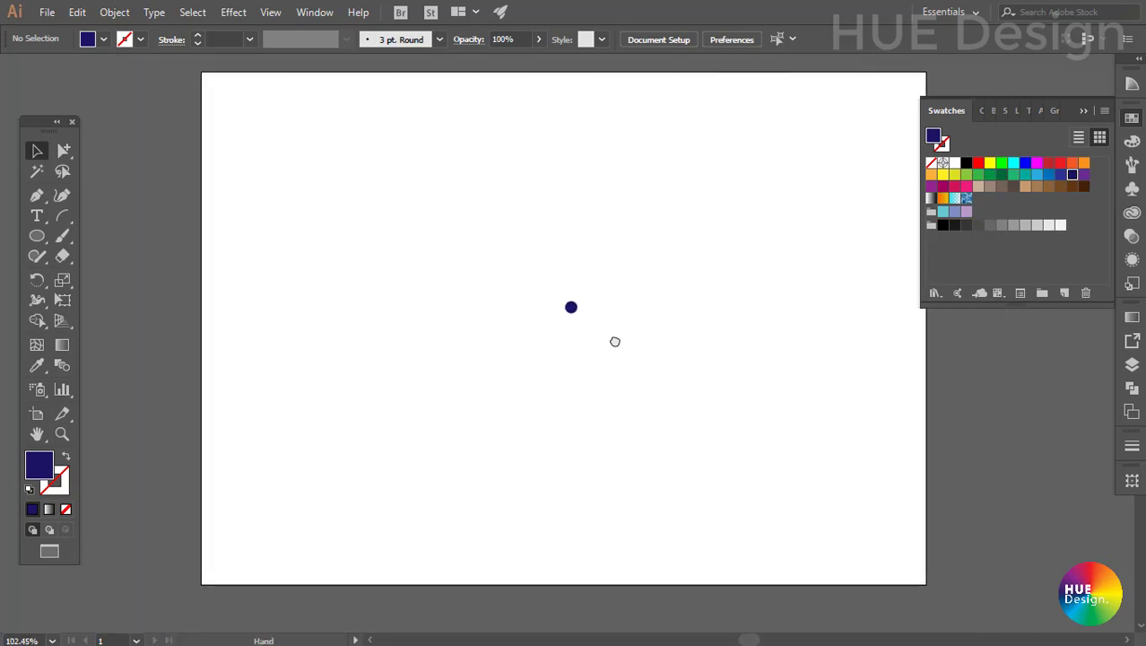
Step: Place a 0.7 mm wide ellipse directly below the dark blue dot via the Ellipse dialog
{"action": "left_click", "coordinate": [571, 309]}
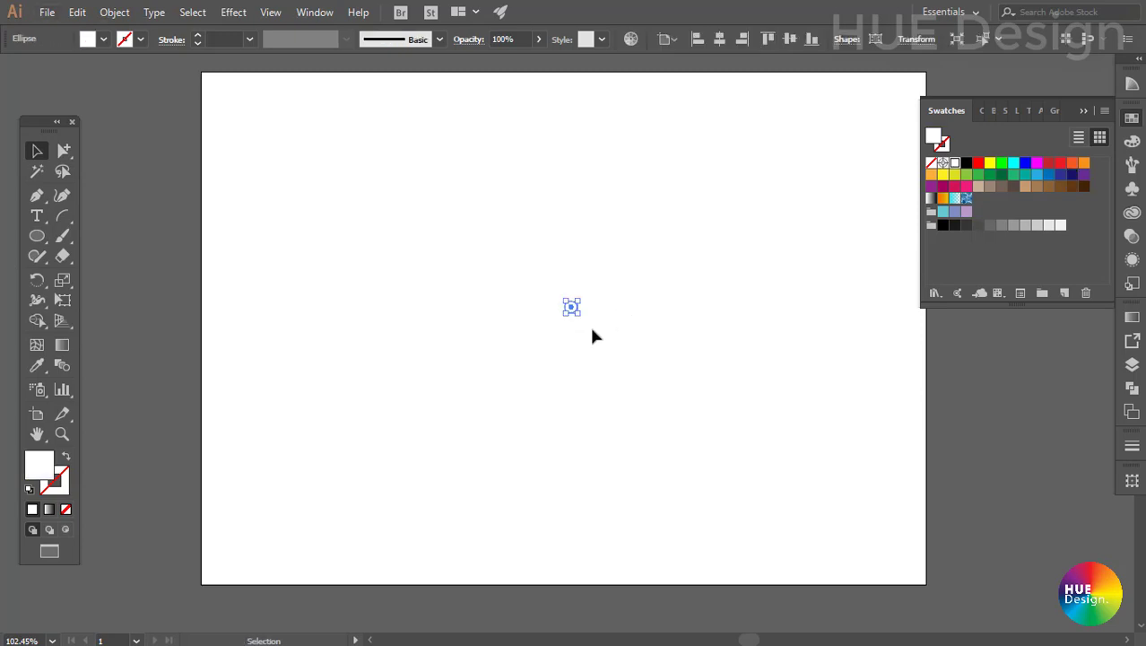
{"action": "left_click", "coordinate": [603, 363]}
{"action": "left_click", "coordinate": [37, 236]}
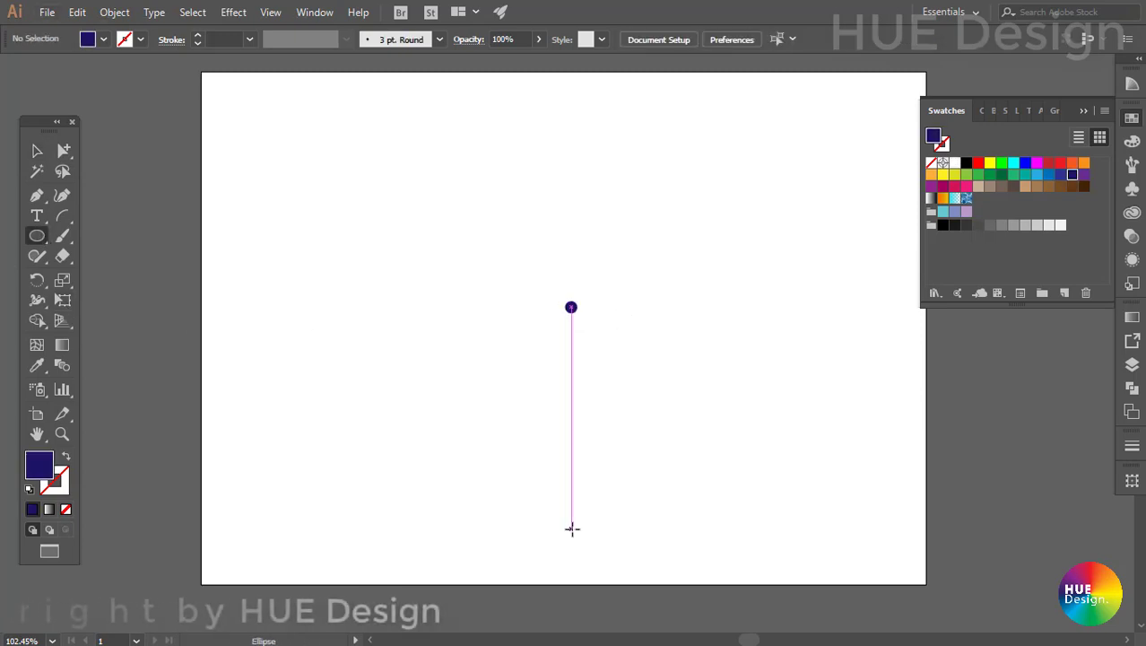
{"action": "left_click", "coordinate": [570, 529]}
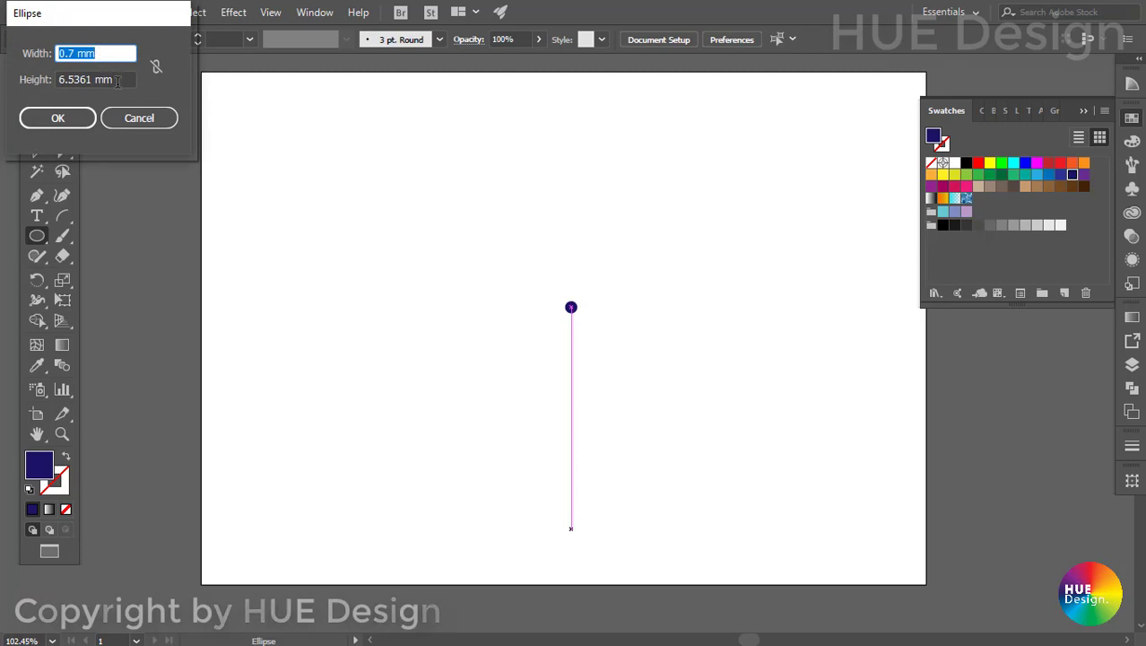
{"action": "key", "text": "Tab"}
{"action": "type", "text": "0"}
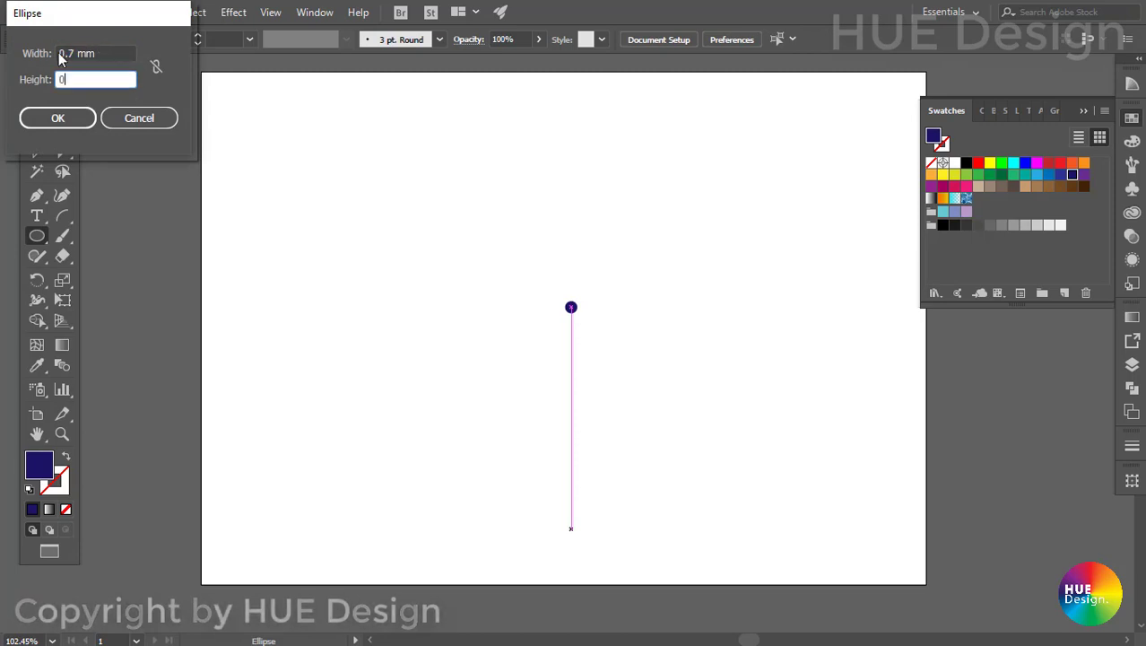
{"action": "key", "text": "shift+Tab"}
{"action": "type", "text": "0."}
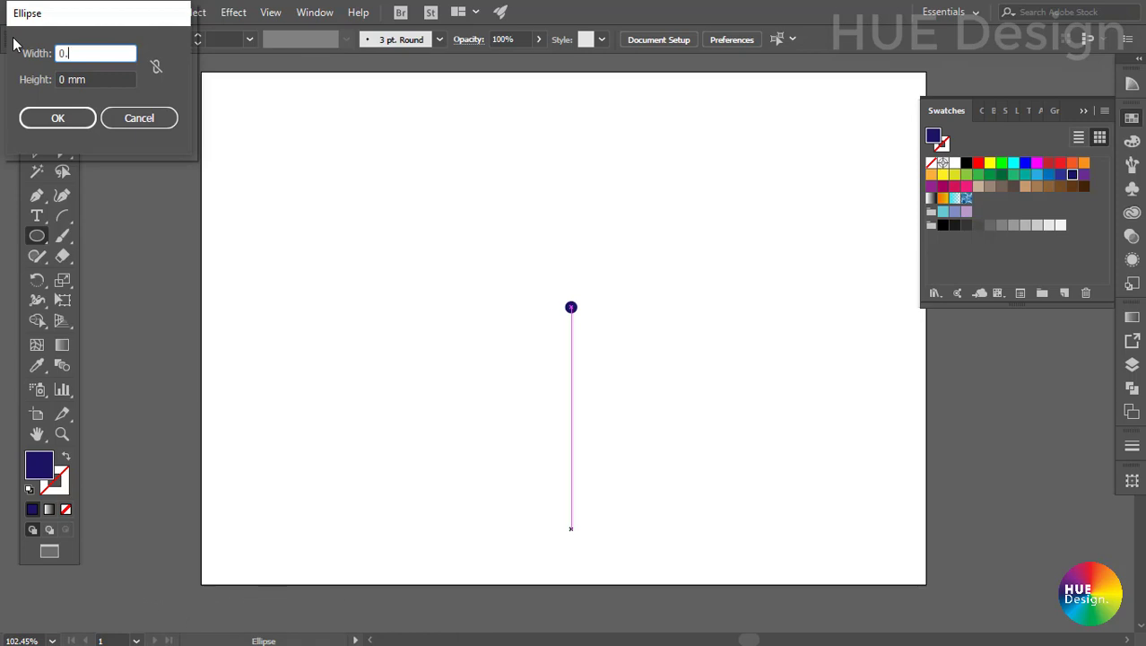
{"action": "key", "text": "Tab"}
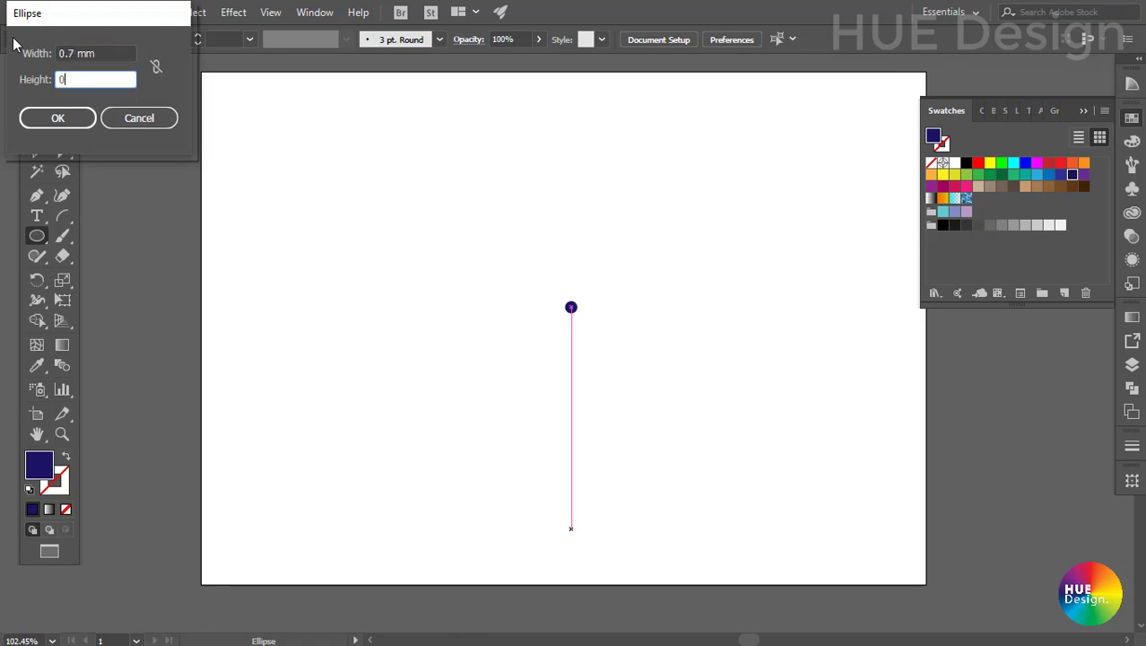
{"action": "type", "text": ".7"}
{"action": "key", "text": "Return"}
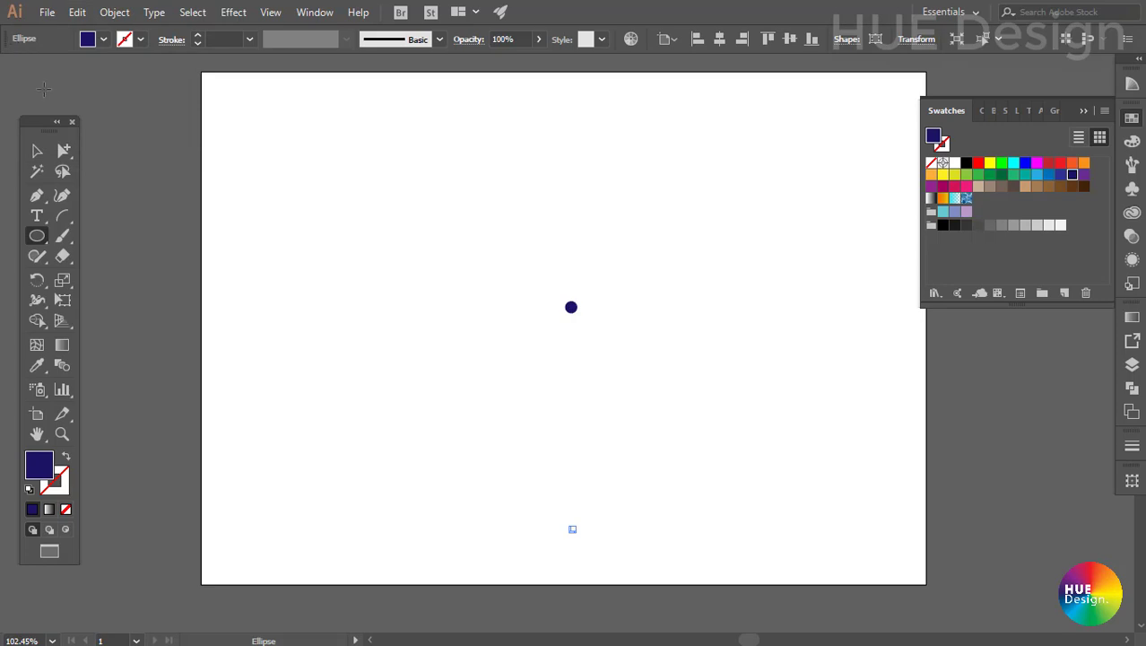
{"action": "left_click", "coordinate": [37, 151]}
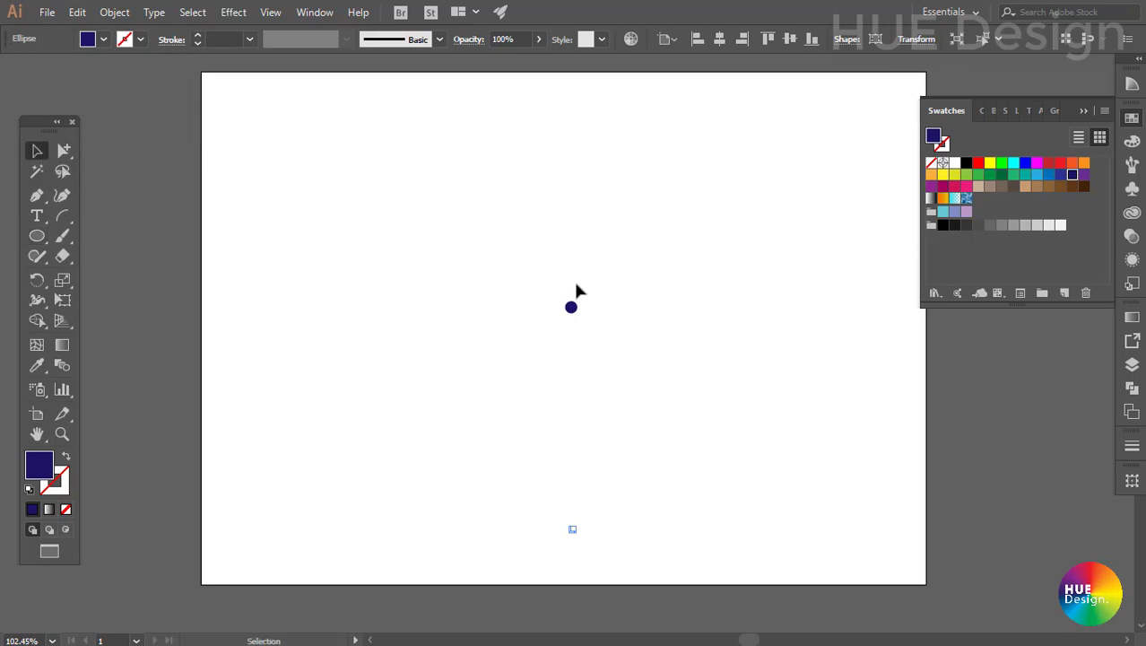
Step: Fill the tiny circle magenta, then select both circles
{"action": "left_click", "coordinate": [1046, 170]}
{"action": "left_click", "coordinate": [1037, 163]}
{"action": "left_click", "coordinate": [590, 517]}
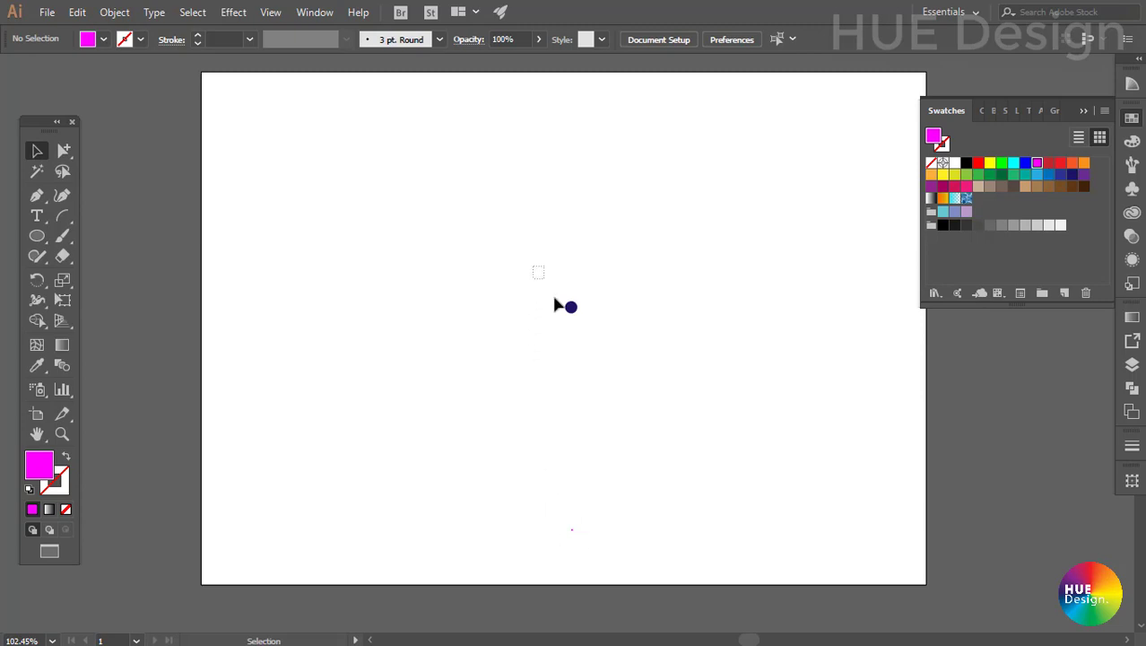
{"action": "left_click_drag", "start_coordinate": [554, 305], "coordinate": [617, 556]}
{"action": "mouse_move", "coordinate": [557, 351]}
{"action": "left_mouse_down"}
{"action": "mouse_move", "coordinate": [673, 473]}
{"action": "mouse_move", "coordinate": [612, 329]}
{"action": "left_mouse_up"}
{"action": "scroll", "coordinate": [612, 328], "scroll_direction": "up", "scroll_amount": 1}
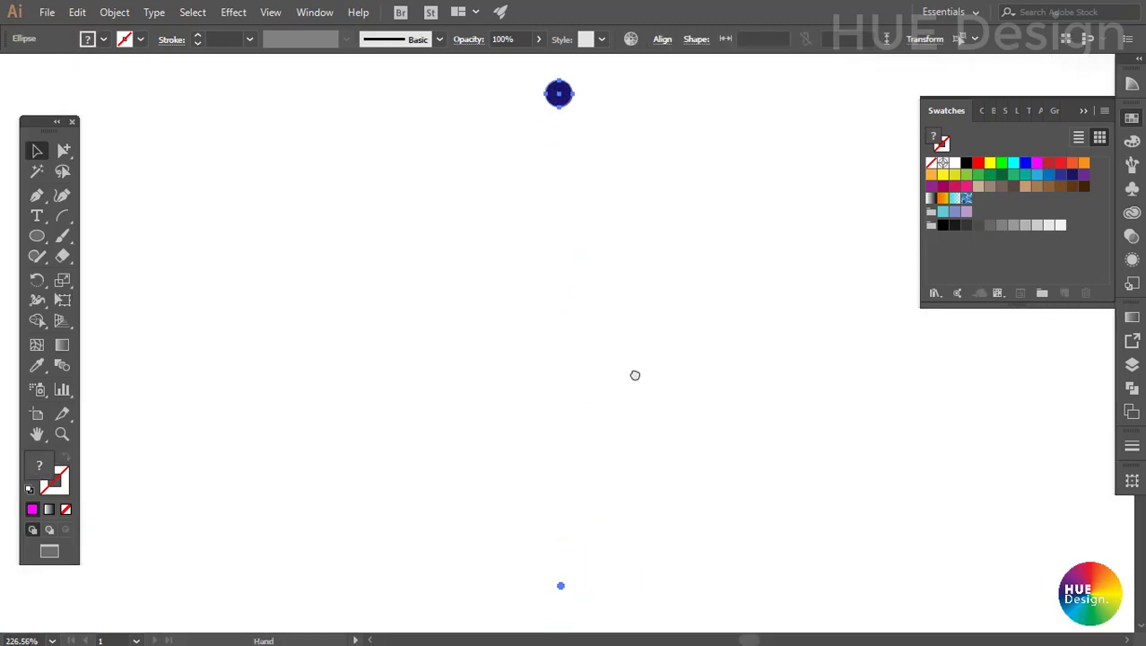
{"action": "left_click", "coordinate": [626, 390]}
{"action": "left_click_drag", "start_coordinate": [503, 79], "coordinate": [583, 614]}
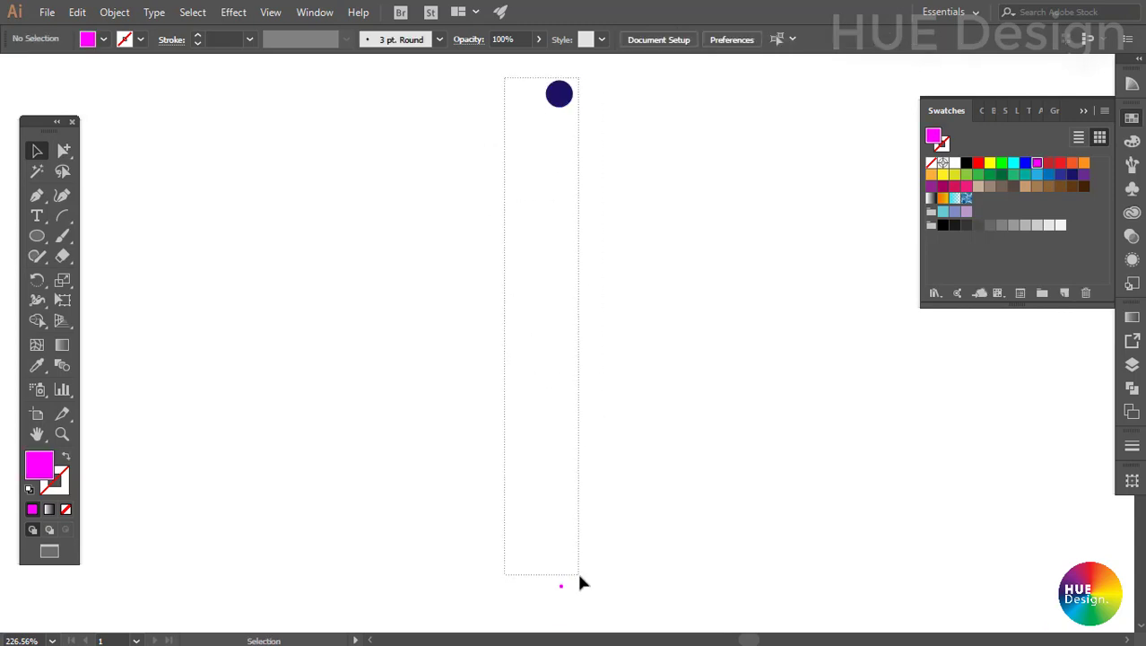
Step: Blend the dark blue and magenta circles with 15 specified steps
{"action": "double_click", "coordinate": [62, 363]}
{"action": "key", "text": "Tab"}
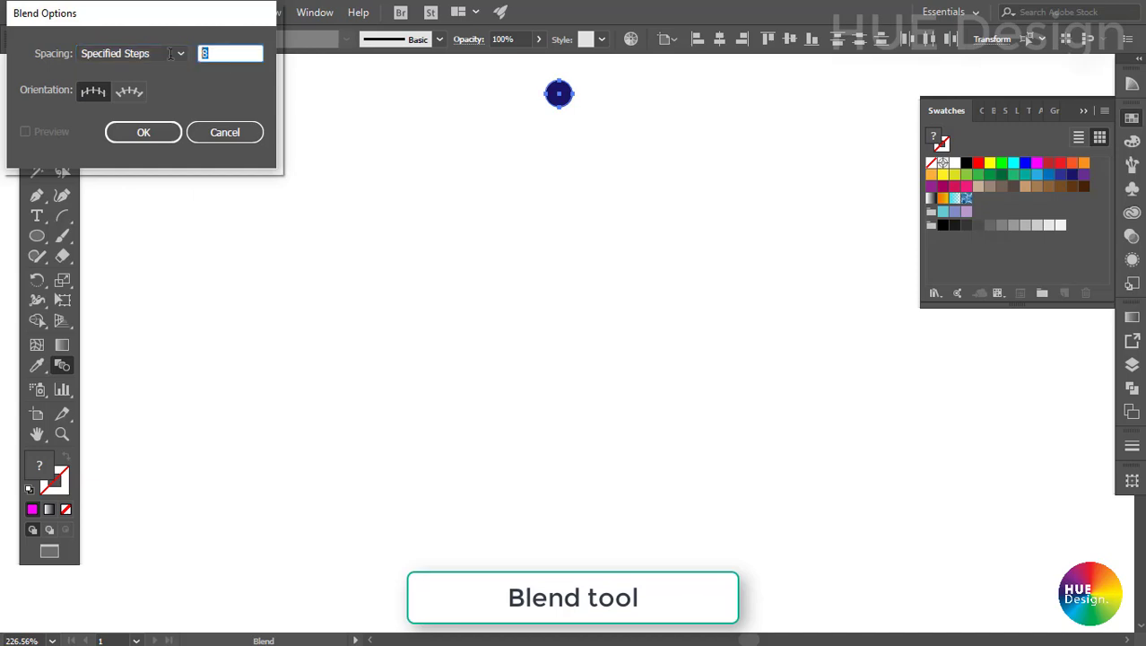
{"action": "left_click", "coordinate": [147, 132]}
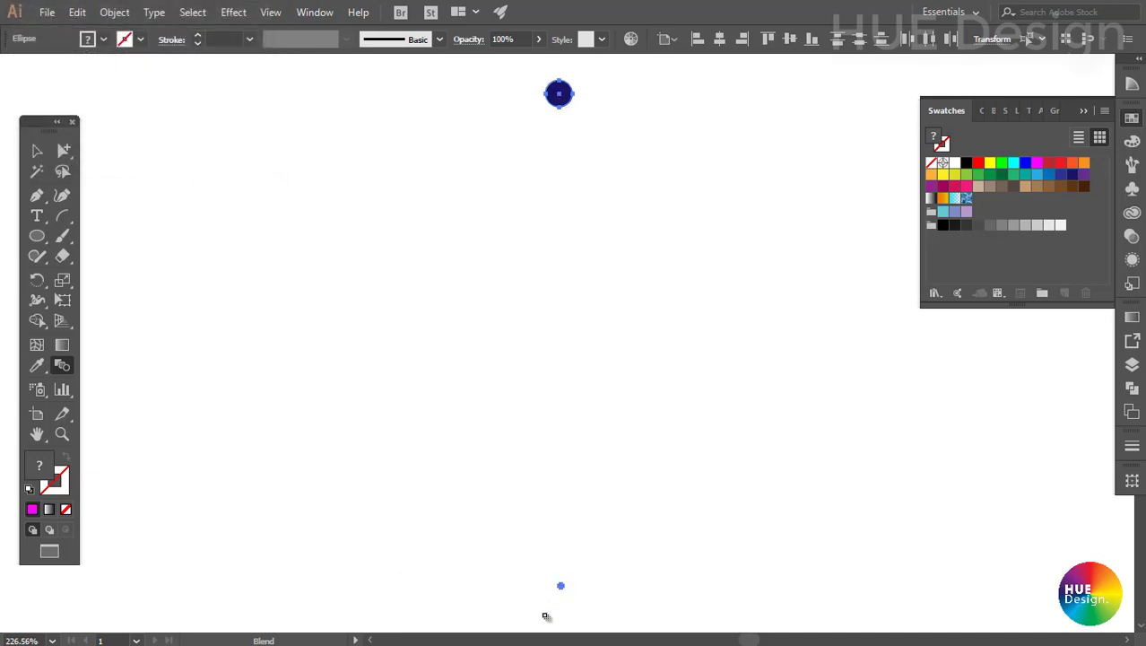
{"action": "left_click", "coordinate": [560, 587]}
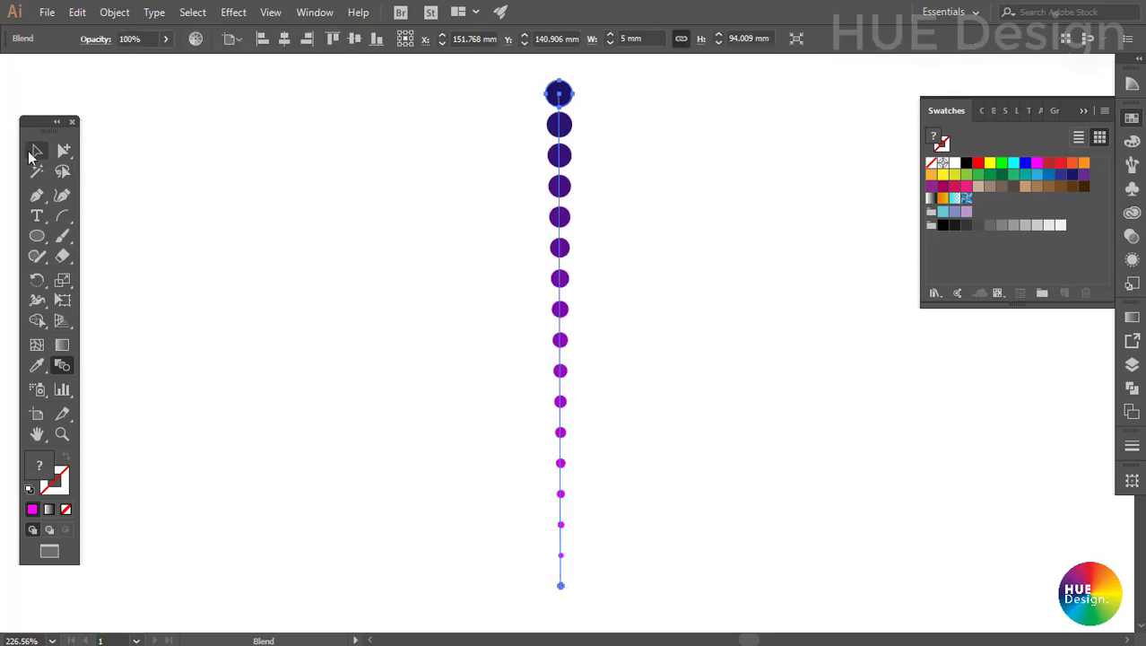
{"action": "left_click", "coordinate": [36, 152]}
{"action": "left_click", "coordinate": [744, 427]}
{"action": "left_click_drag", "start_coordinate": [735, 426], "coordinate": [717, 425]}
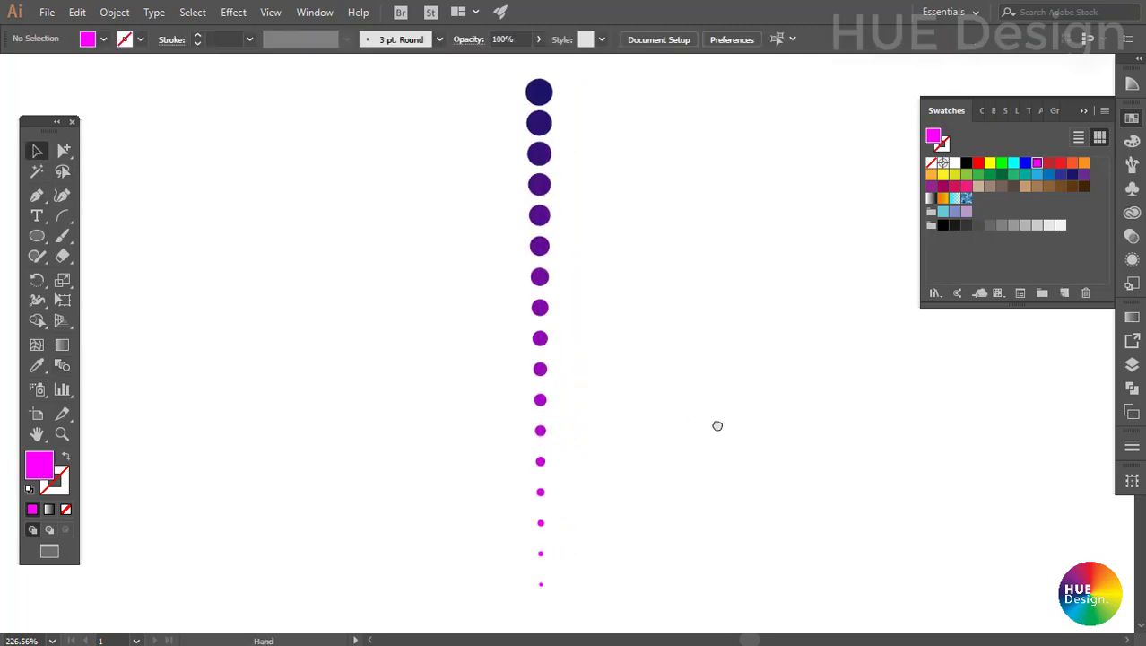
Step: Draw a quarter-circle arc beside the dot column with the Arc tool
{"action": "left_click", "coordinate": [62, 218]}
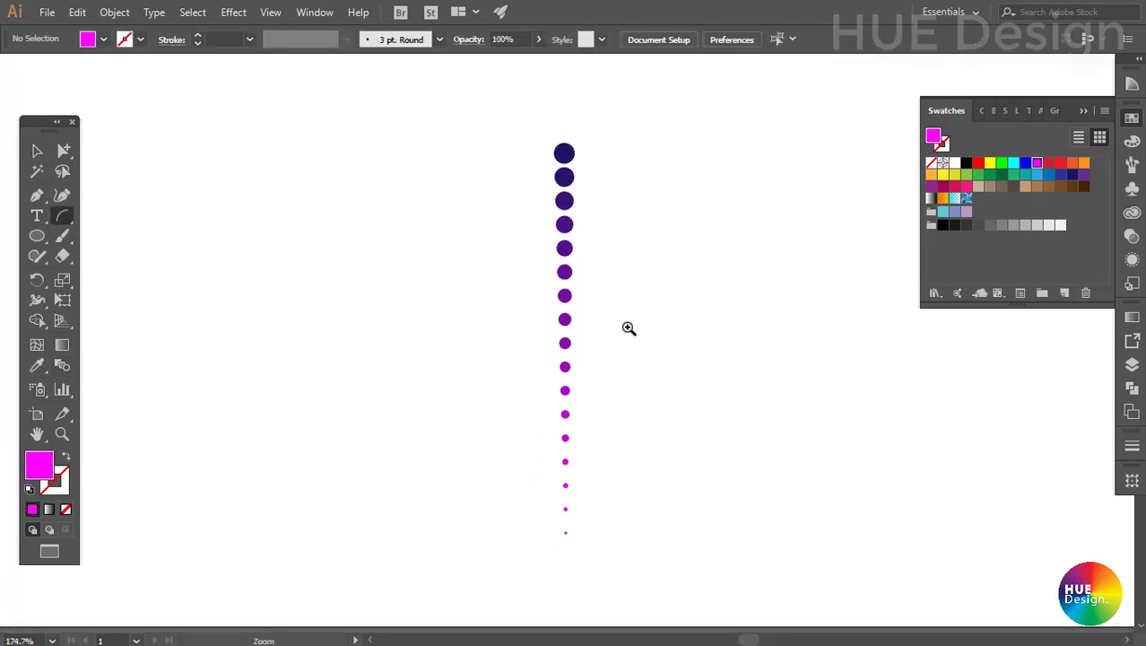
{"action": "mouse_move", "coordinate": [626, 327]}
{"action": "left_mouse_down"}
{"action": "mouse_move", "coordinate": [486, 309]}
{"action": "mouse_move", "coordinate": [445, 259]}
{"action": "left_mouse_up"}
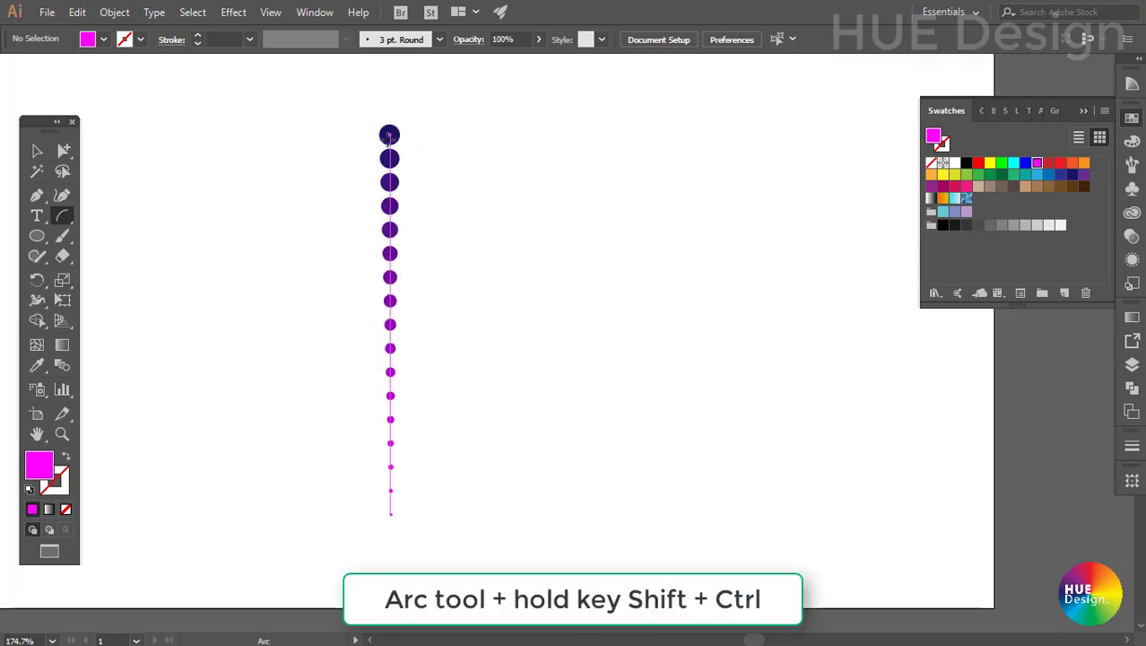
{"action": "left_click_drag", "start_coordinate": [389, 135], "coordinate": [527, 437]}
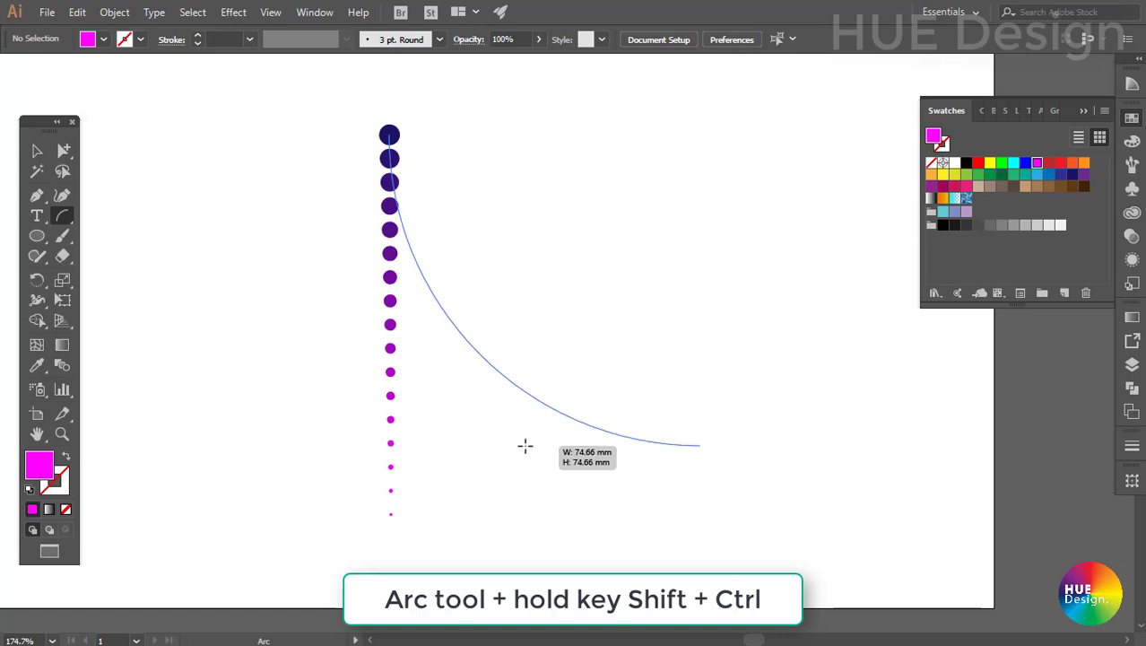
{"action": "mouse_move", "coordinate": [527, 437]}
{"action": "left_mouse_down"}
{"action": "mouse_move", "coordinate": [531, 485]}
{"action": "mouse_move", "coordinate": [520, 471]}
{"action": "left_mouse_up"}
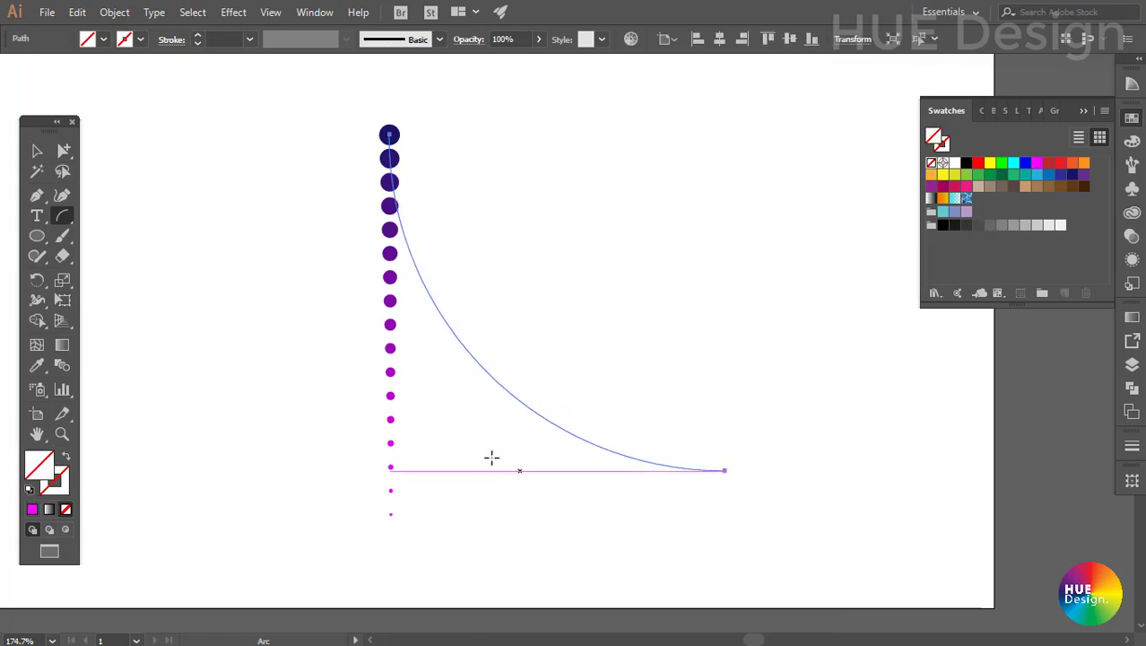
Step: Replace the blend's spine with the arc so the dots curve along it
{"action": "left_click", "coordinate": [38, 150]}
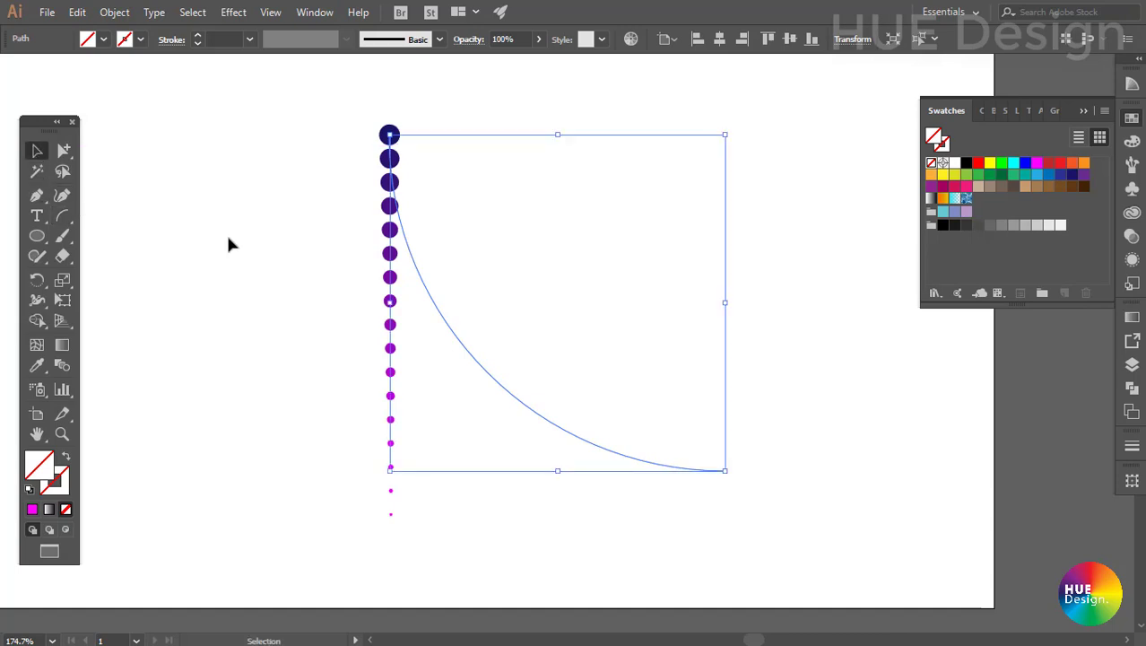
{"action": "left_click_drag", "start_coordinate": [249, 206], "coordinate": [466, 294]}
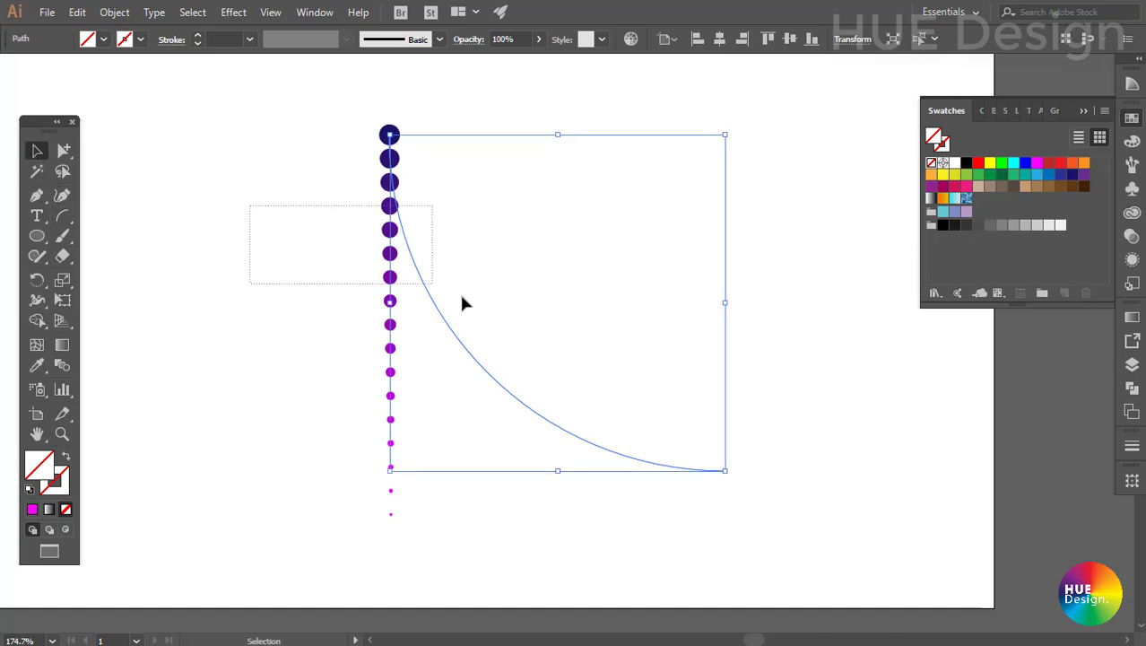
{"action": "left_click", "coordinate": [115, 15]}
{"action": "mouse_move", "coordinate": [179, 429]}
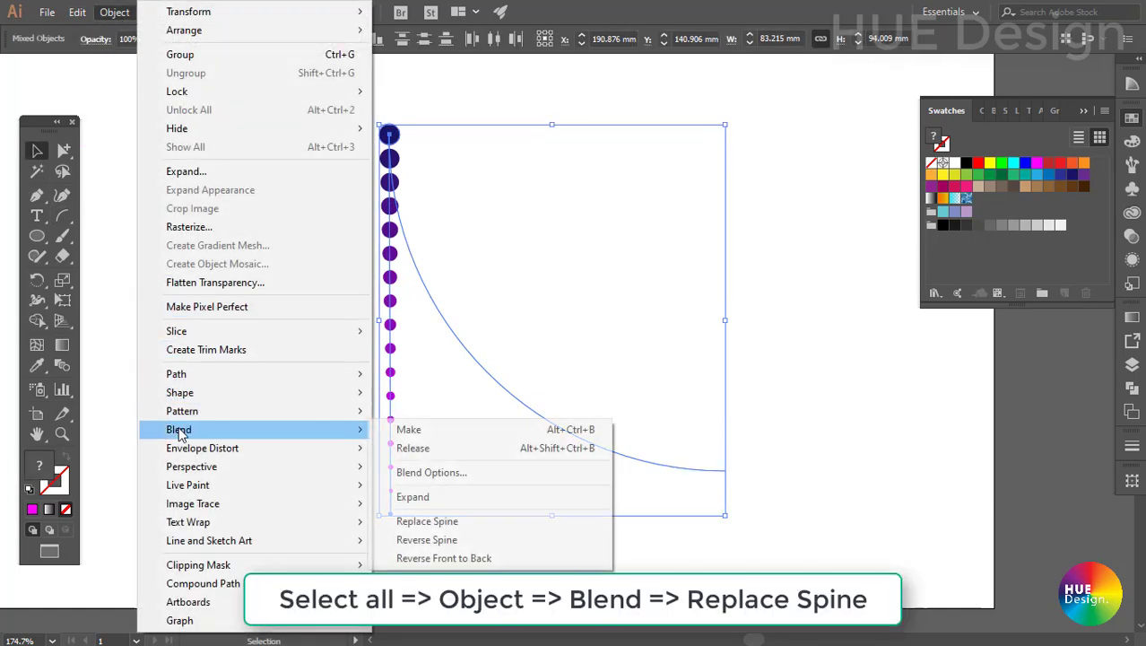
{"action": "left_click", "coordinate": [422, 520]}
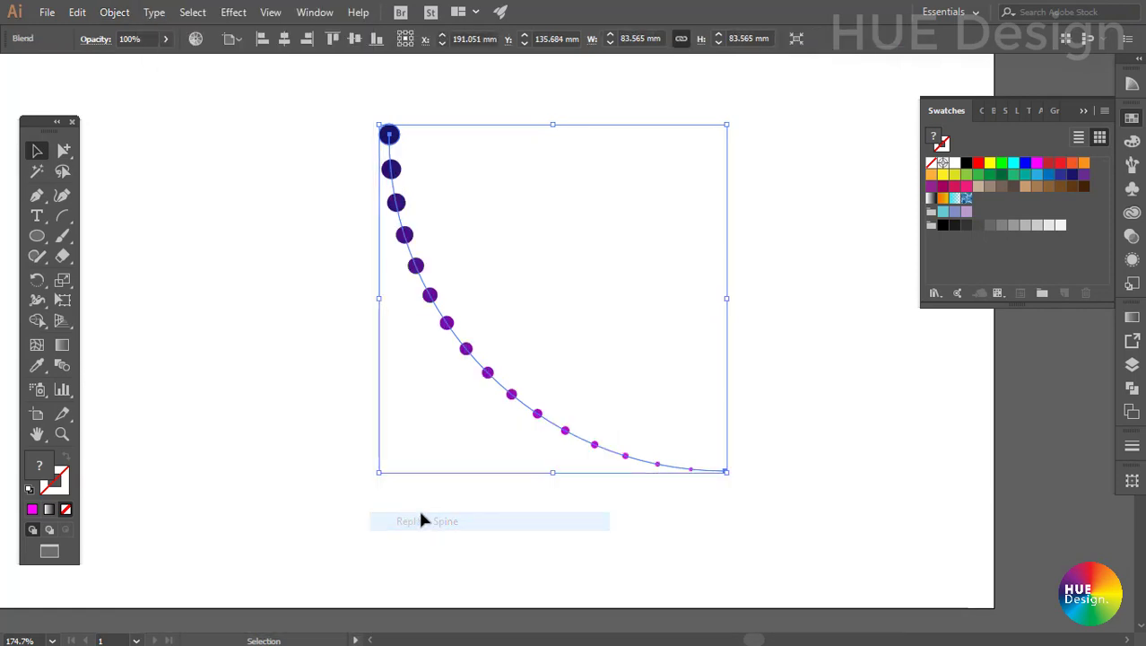
{"action": "left_click", "coordinate": [449, 384]}
{"action": "left_click", "coordinate": [484, 376]}
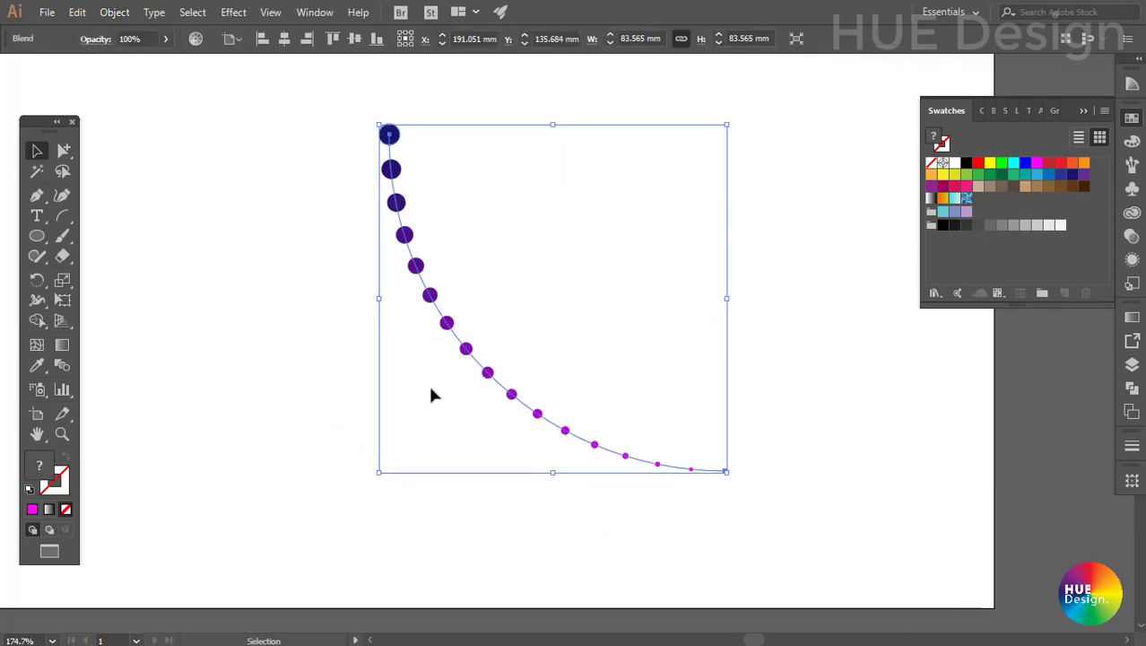
Step: Rotate-copy the curved dot arm 180° around its end into an S-shape
{"action": "key", "text": "ctrl+0"}
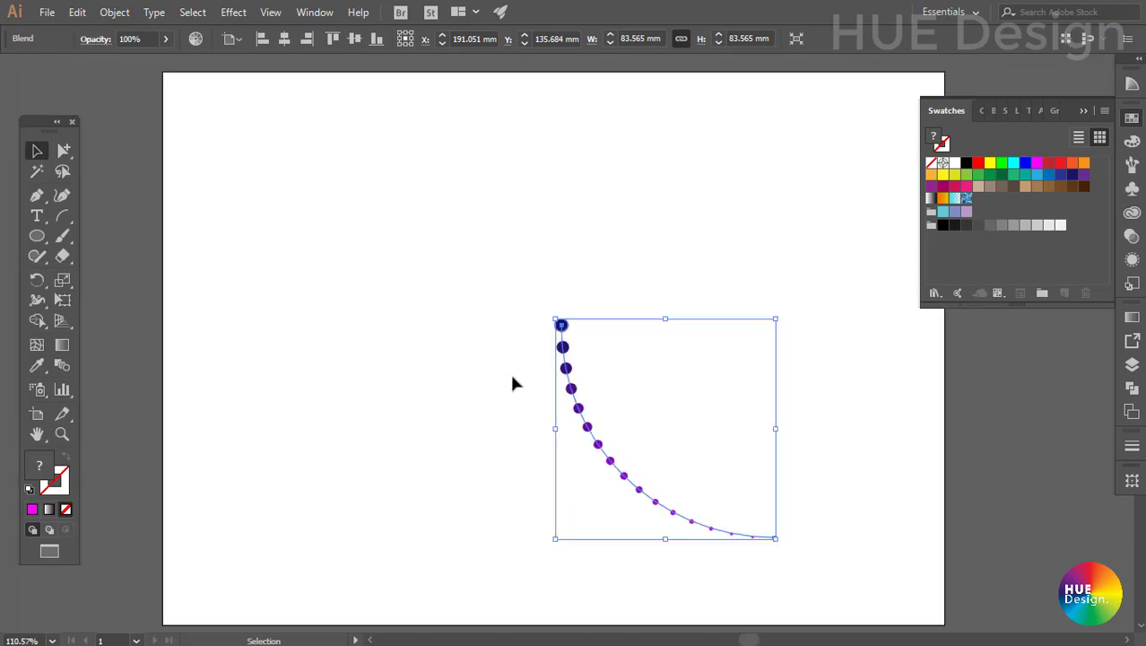
{"action": "key", "text": "r"}
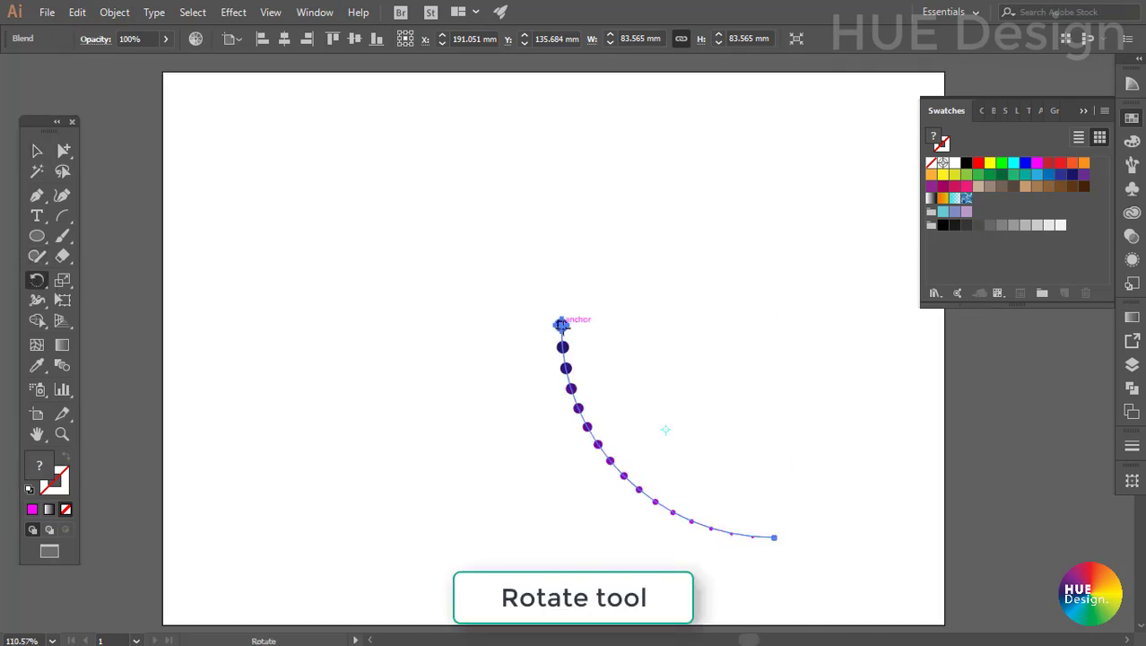
{"action": "key", "text": "ctrl+1"}
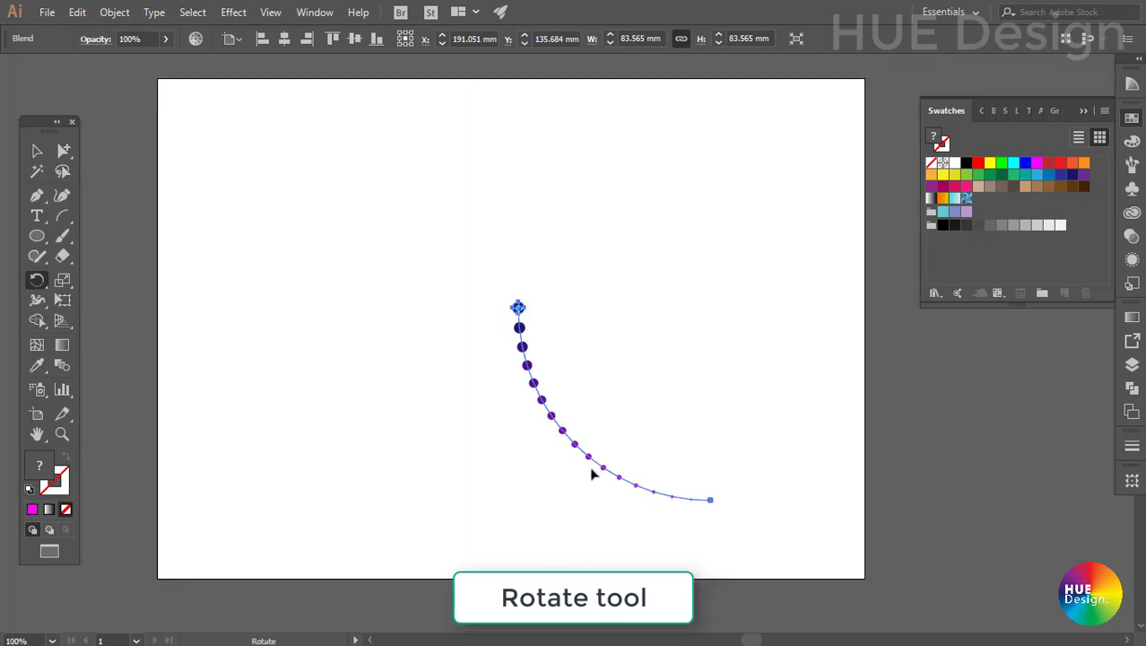
{"action": "mouse_move", "coordinate": [596, 467]}
{"action": "left_mouse_down"}
{"action": "mouse_move", "coordinate": [434, 484]}
{"action": "mouse_move", "coordinate": [476, 132]}
{"action": "left_mouse_up"}
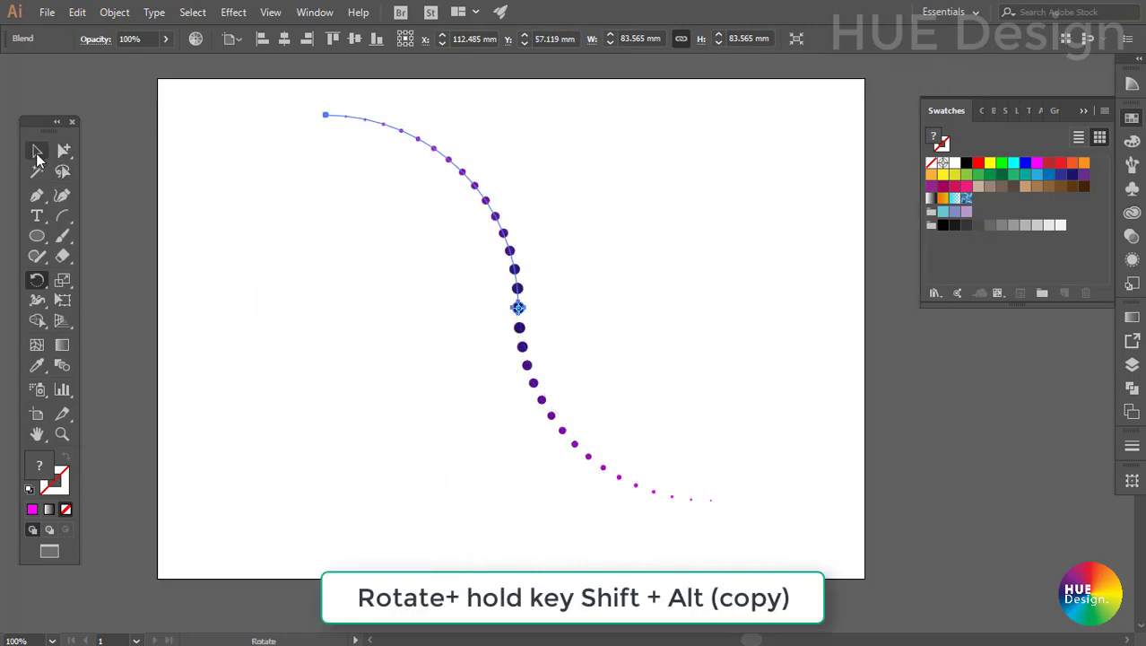
Step: Rotate-copy the S-curve by 15° and repeat with Ctrl+D to fill the circle
{"action": "left_click", "coordinate": [37, 151]}
{"action": "left_click", "coordinate": [332, 263]}
{"action": "mouse_move", "coordinate": [413, 249]}
{"action": "left_mouse_down"}
{"action": "mouse_move", "coordinate": [502, 348]}
{"action": "mouse_move", "coordinate": [608, 406]}
{"action": "left_mouse_up"}
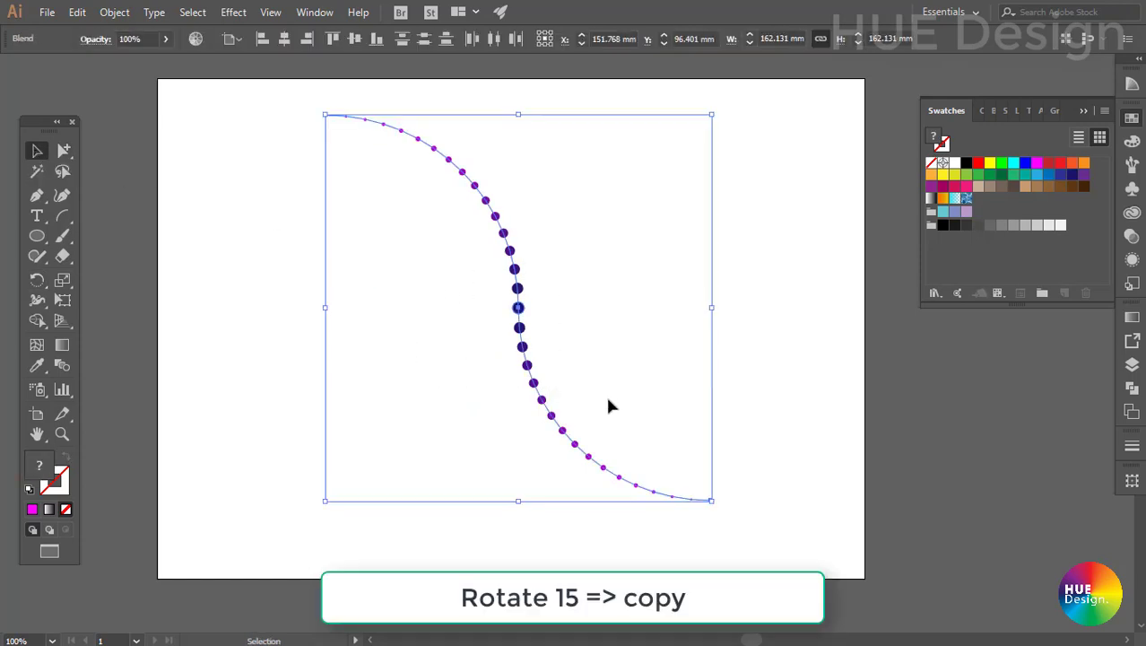
{"action": "double_click", "coordinate": [36, 280]}
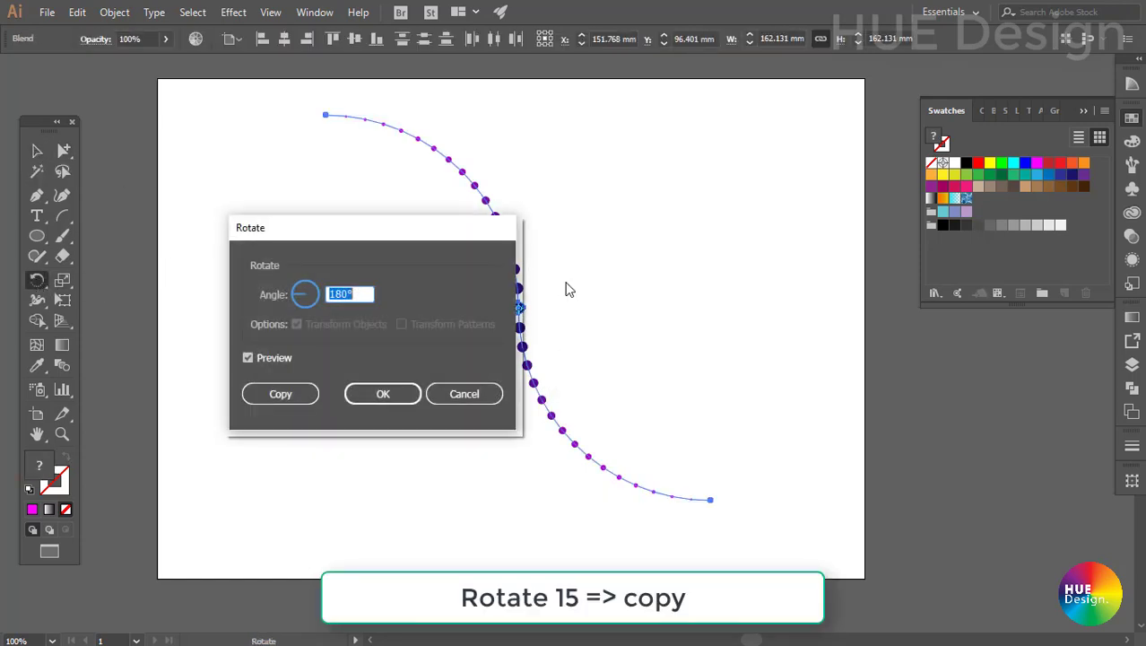
{"action": "type", "text": "1"}
{"action": "type", "text": "5"}
{"action": "left_click", "coordinate": [306, 393]}
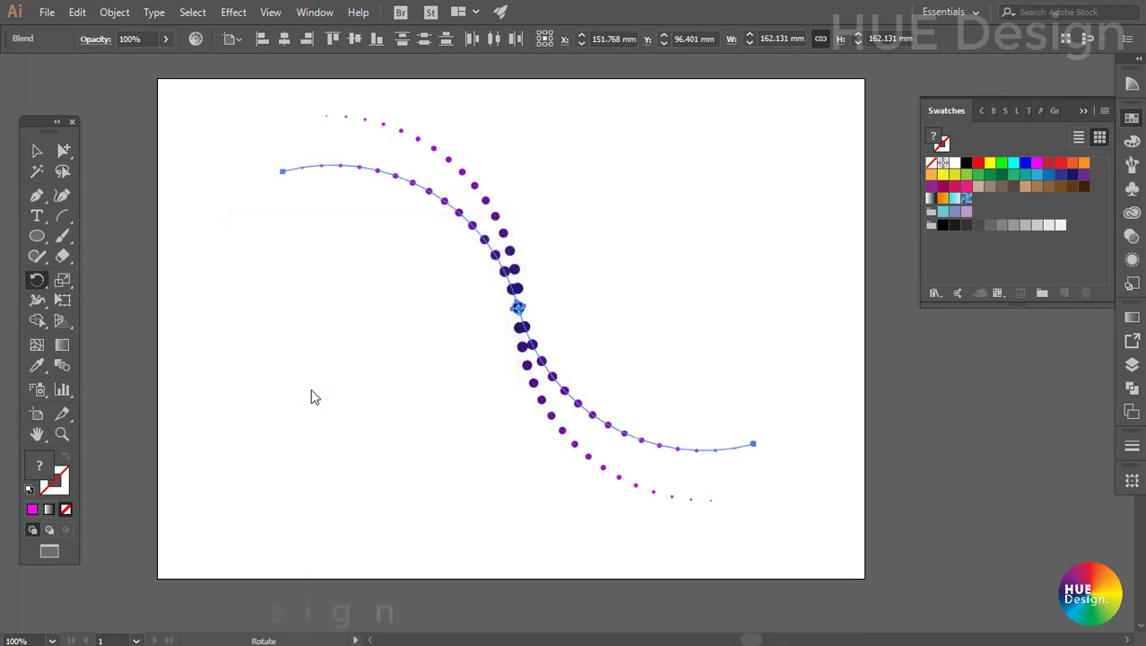
{"action": "key", "text": "ctrl+d"}
{"action": "key", "text": "ctrl+d"}
{"action": "key", "text": "ctrl+d"}
{"action": "key", "text": "ctrl+d"}
{"action": "key", "text": "ctrl+d"}
{"action": "key", "text": "ctrl+d"}
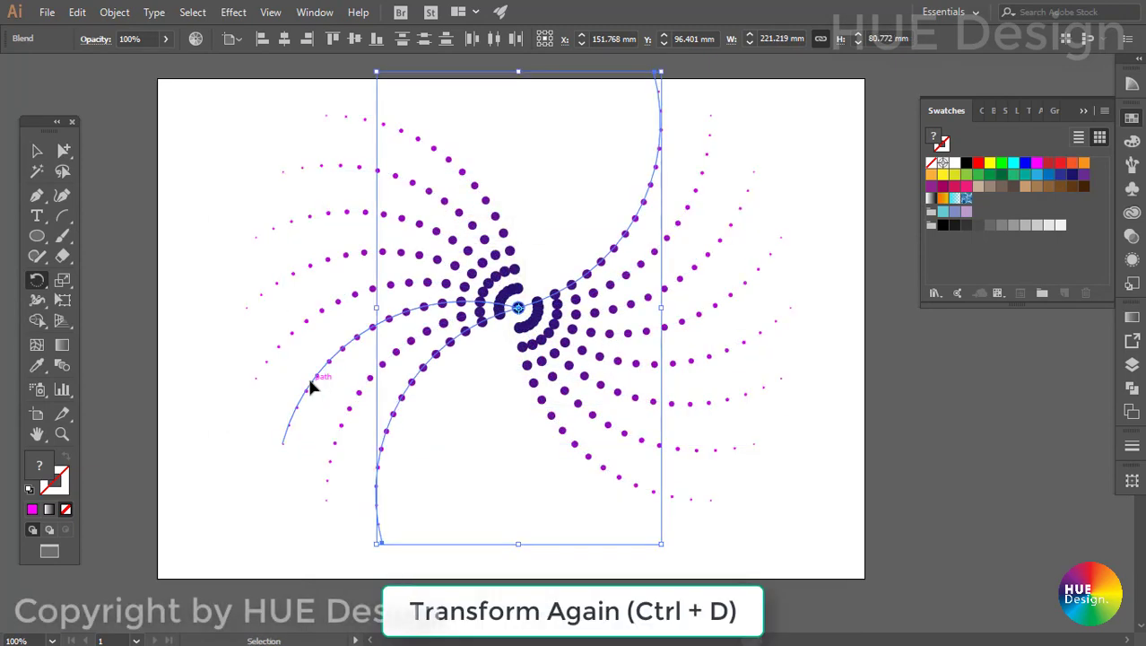
{"action": "key", "text": "ctrl+d"}
{"action": "key", "text": "ctrl+d"}
{"action": "key", "text": "ctrl+d"}
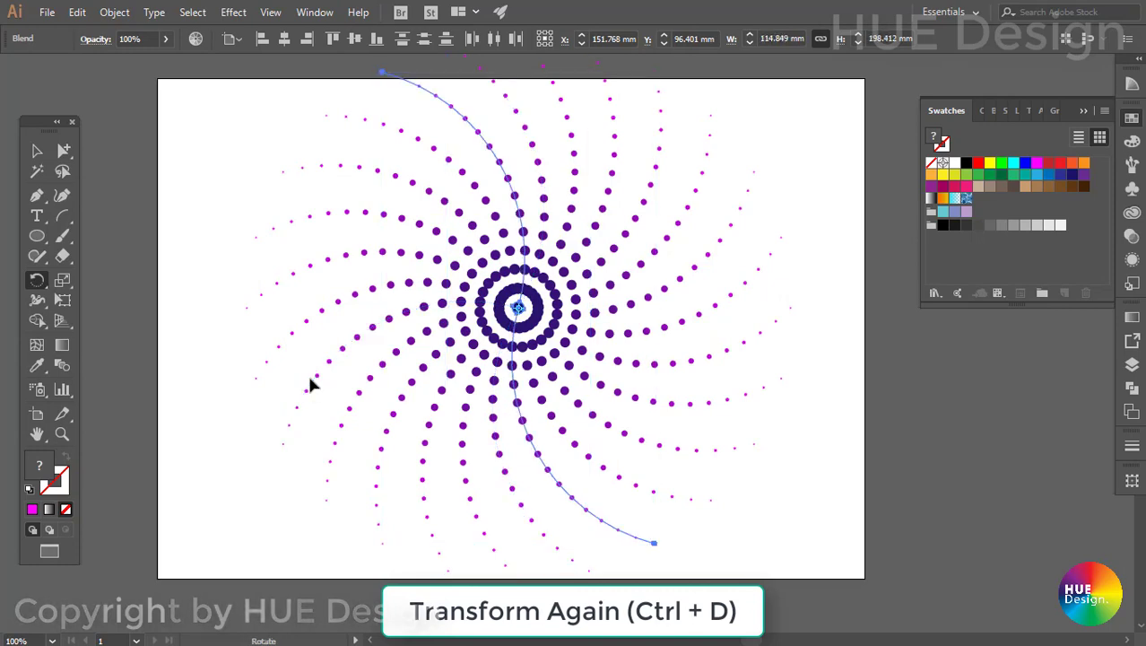
Step: Select all the spiral dot curves and group them
{"action": "left_click", "coordinate": [34, 152]}
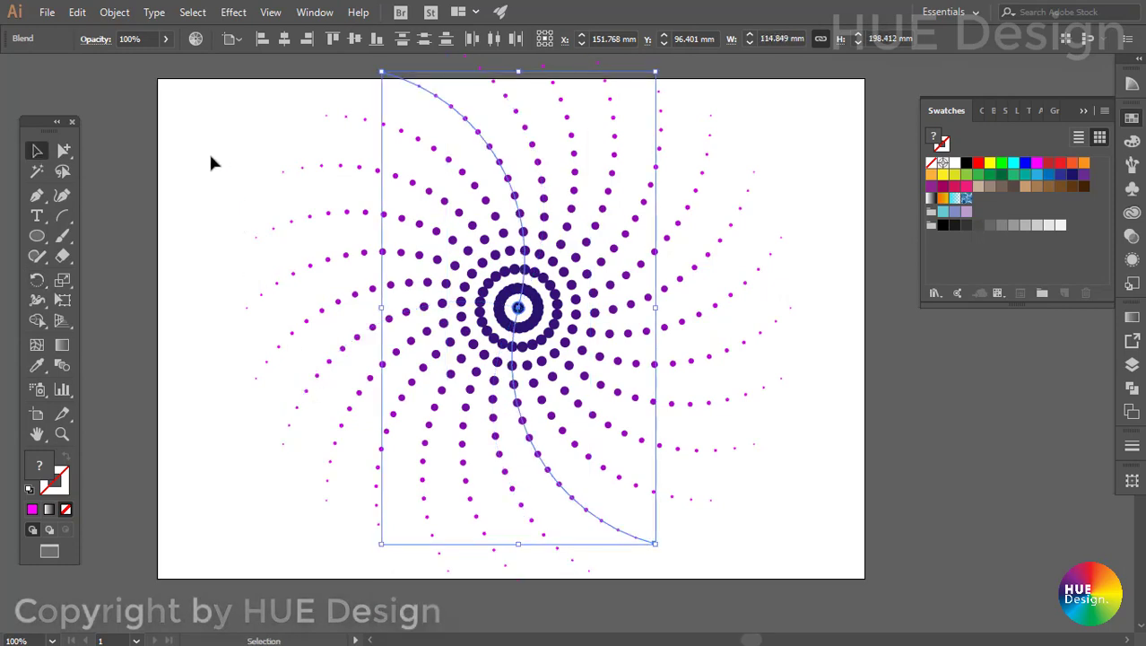
{"action": "left_click_drag", "start_coordinate": [187, 117], "coordinate": [748, 484]}
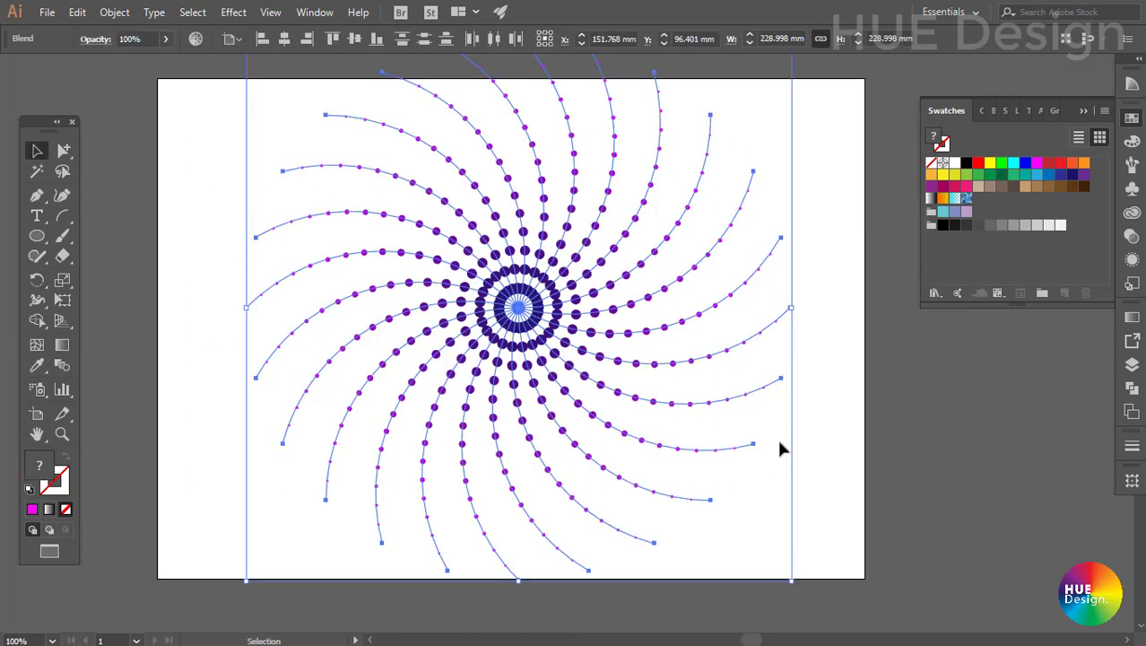
{"action": "key", "text": "ctrl+g"}
{"action": "mouse_move", "coordinate": [544, 327]}
{"action": "left_mouse_down"}
{"action": "mouse_move", "coordinate": [550, 346]}
{"action": "mouse_move", "coordinate": [522, 355]}
{"action": "left_mouse_up"}
{"action": "scroll", "coordinate": [550, 346], "scroll_direction": "down", "scroll_amount": 1}
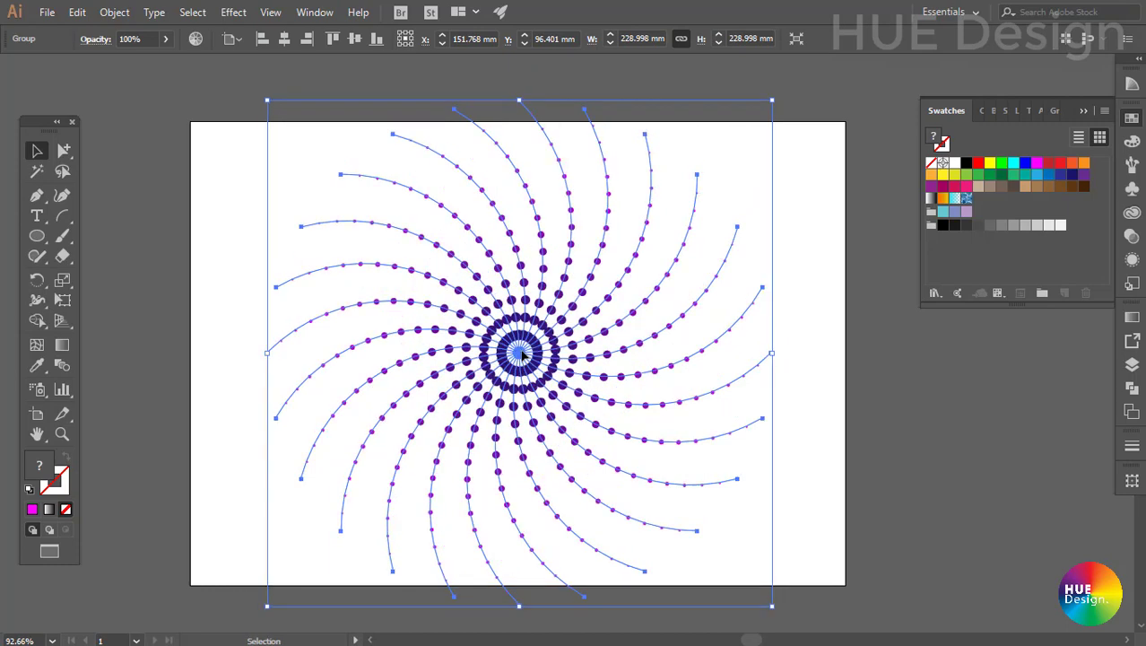
{"action": "left_click", "coordinate": [856, 418]}
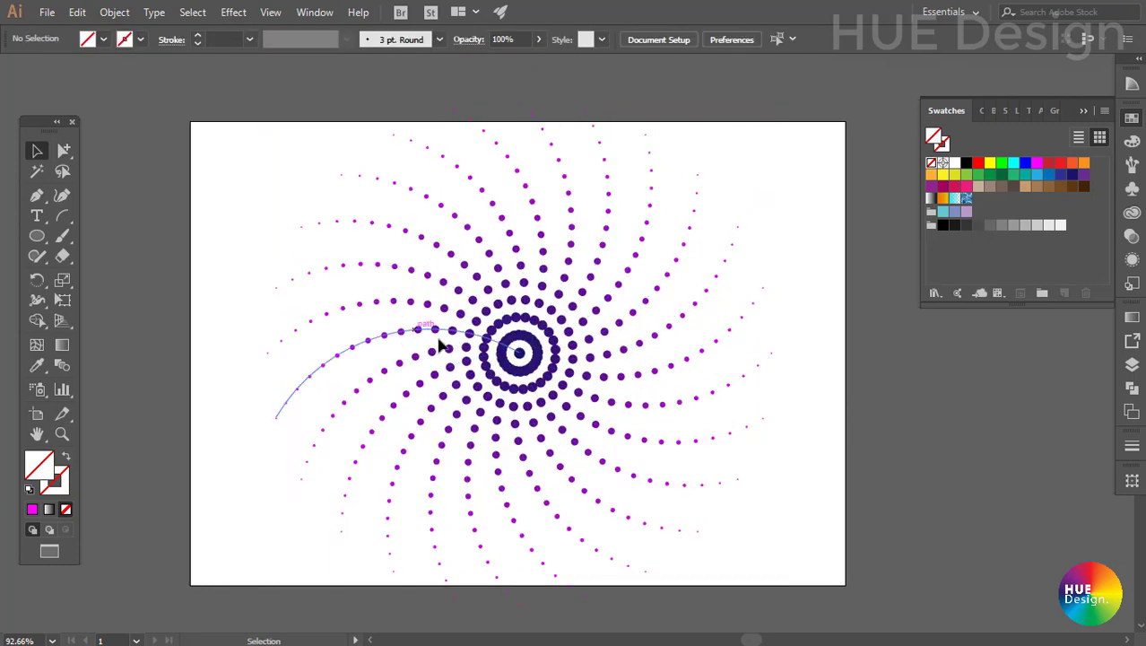
Step: Rotate a copy of the spiral group by 7.5° so it interleaves with the original
{"action": "left_click_drag", "start_coordinate": [230, 227], "coordinate": [638, 439]}
{"action": "key", "text": "r"}
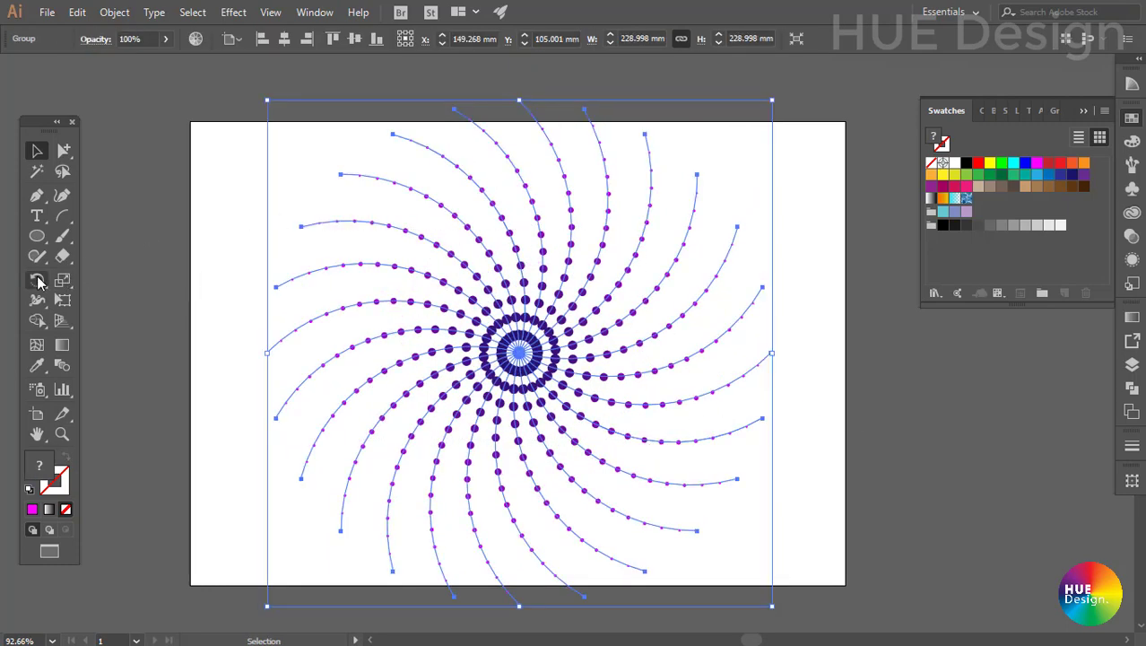
{"action": "key", "text": "Return"}
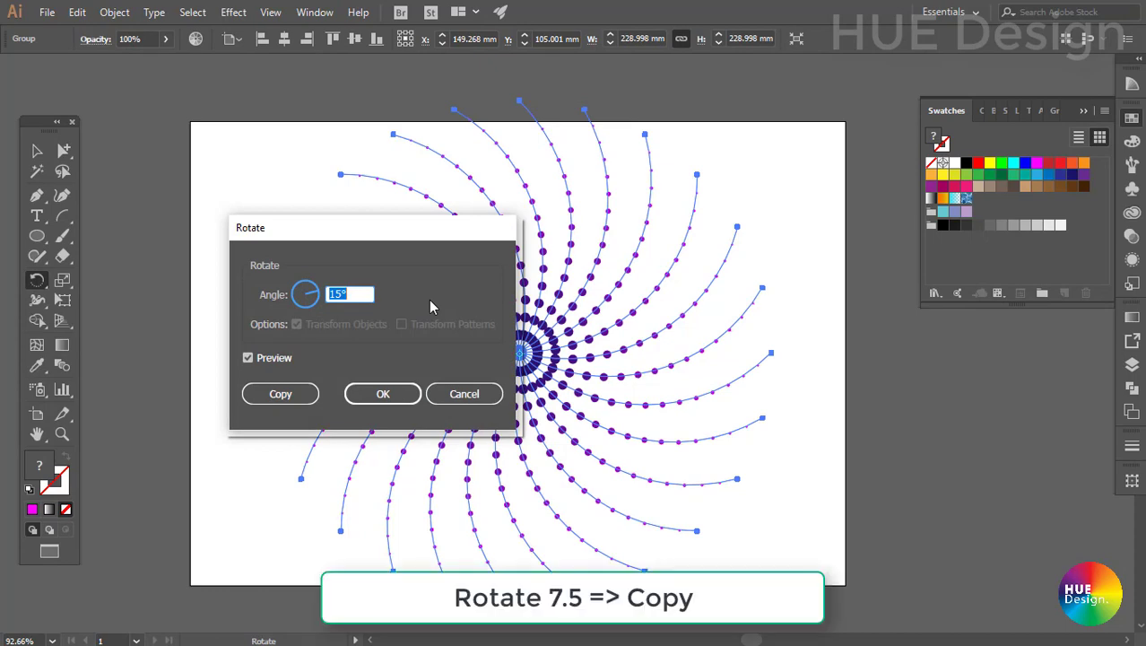
{"action": "type", "text": "7.5"}
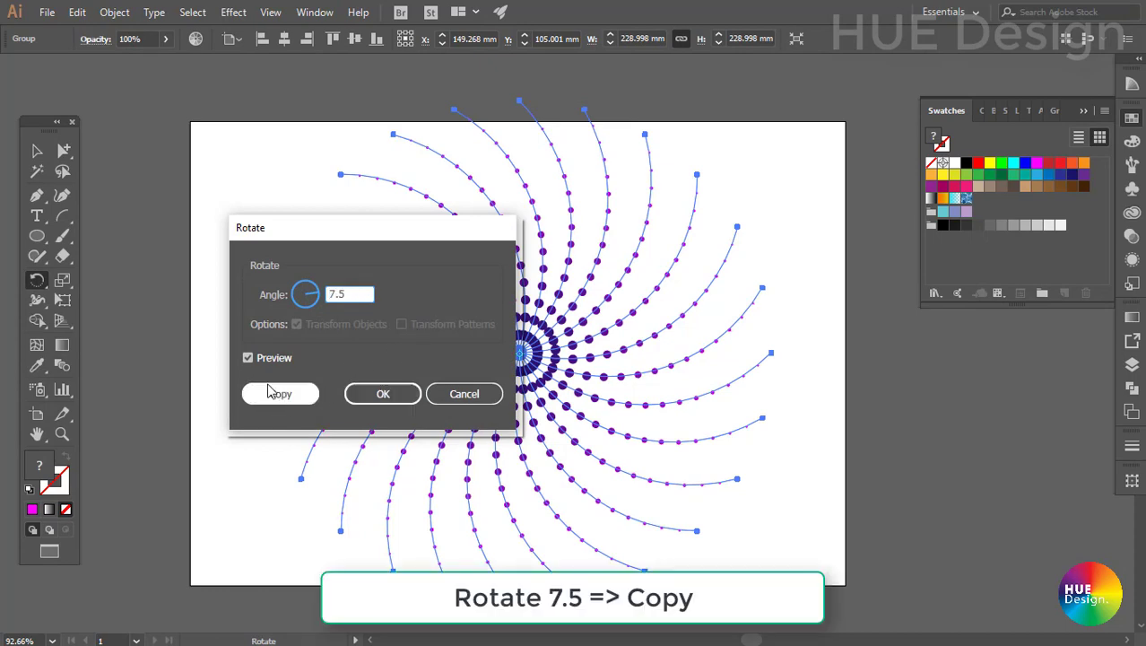
{"action": "left_click", "coordinate": [273, 393]}
{"action": "left_click", "coordinate": [37, 150]}
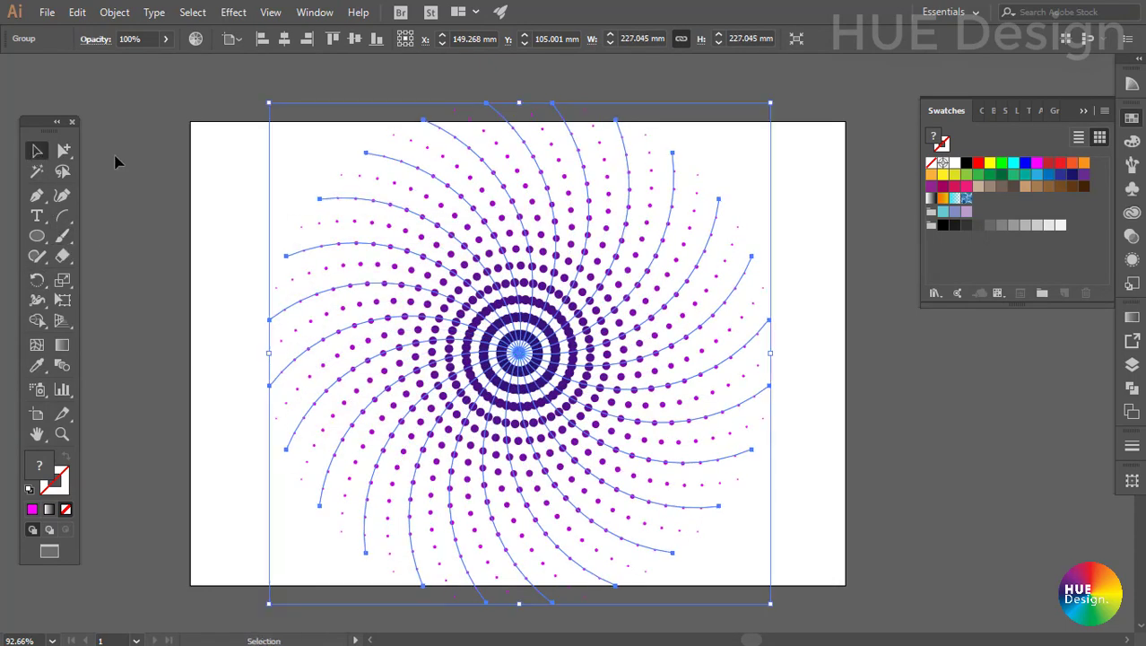
{"action": "left_click", "coordinate": [206, 265]}
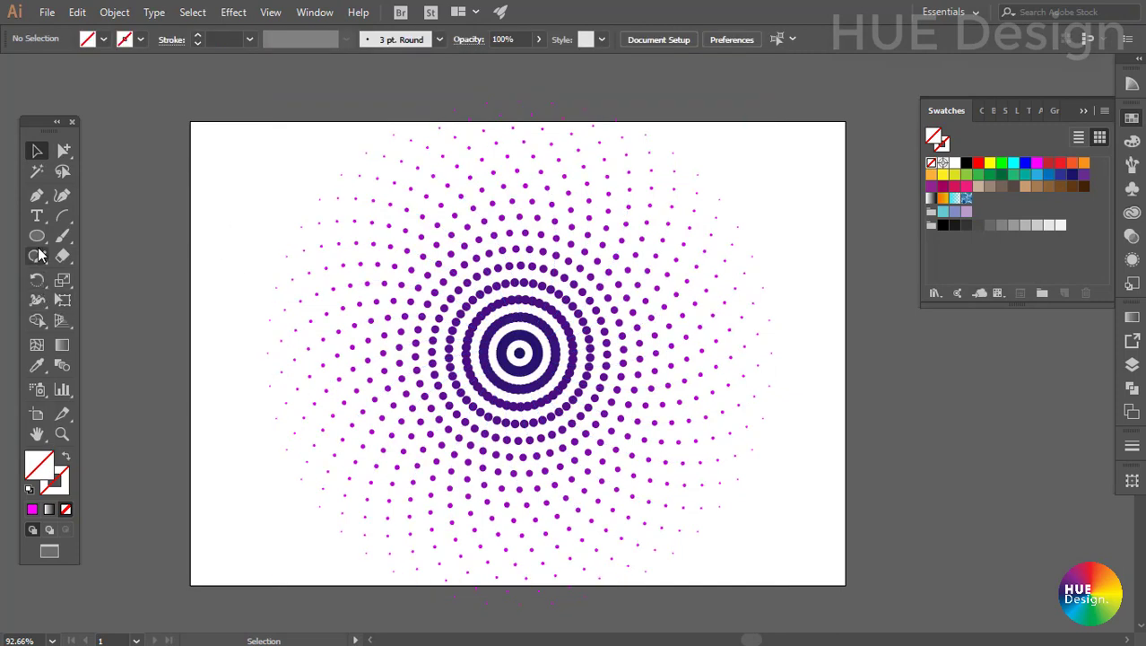
Step: Draw an artboard-sized rectangle, fill it black and send it behind the swirl
{"action": "left_click_drag", "start_coordinate": [37, 236], "coordinate": [117, 233]}
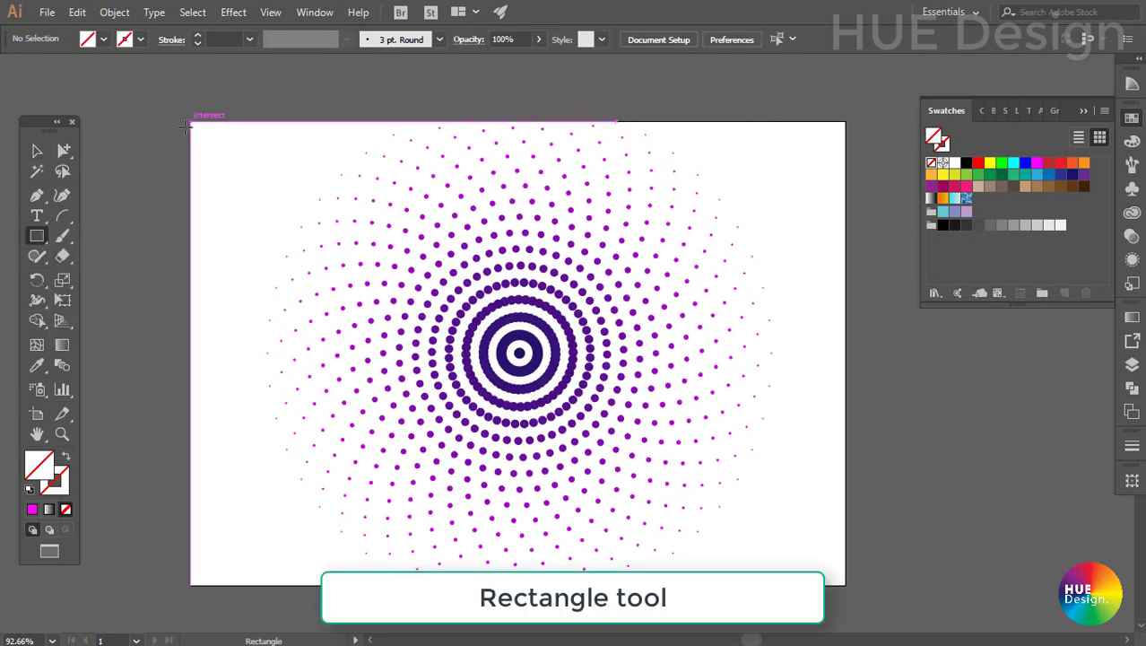
{"action": "left_click_drag", "start_coordinate": [190, 122], "coordinate": [525, 365]}
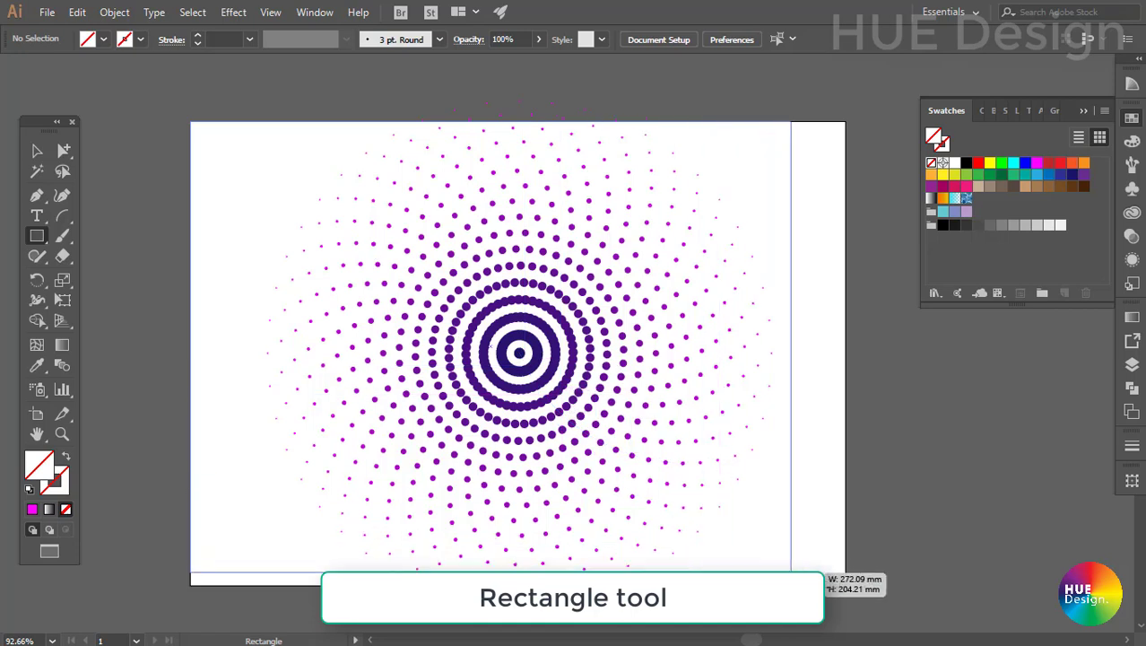
{"action": "left_click_drag", "start_coordinate": [577, 412], "coordinate": [841, 584]}
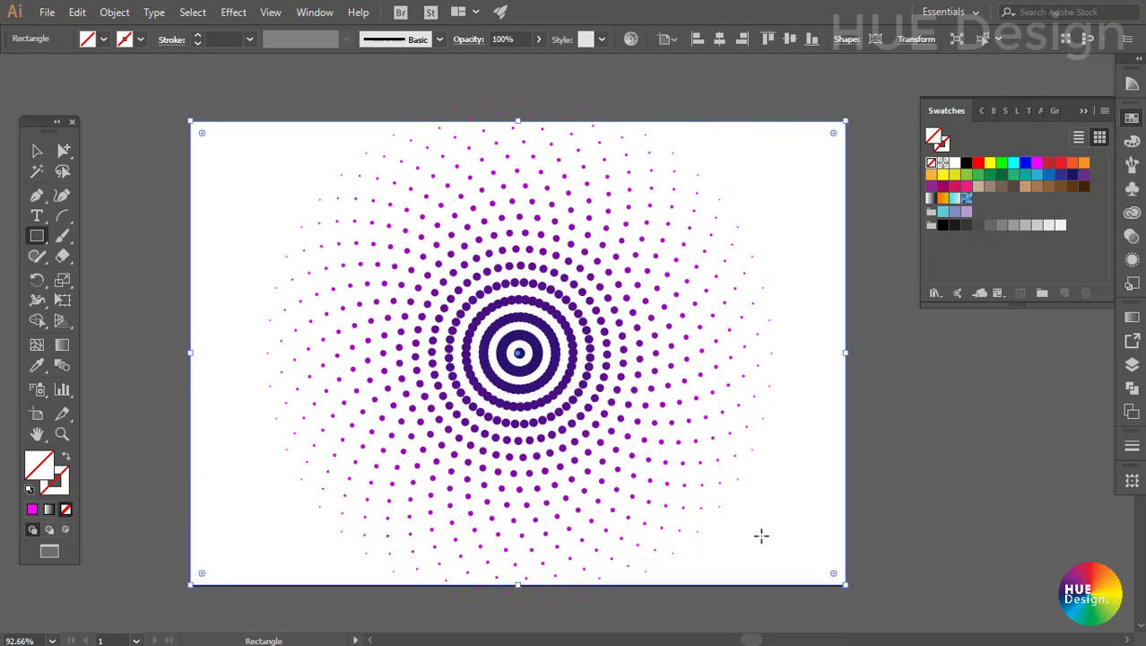
{"action": "left_click", "coordinate": [38, 153]}
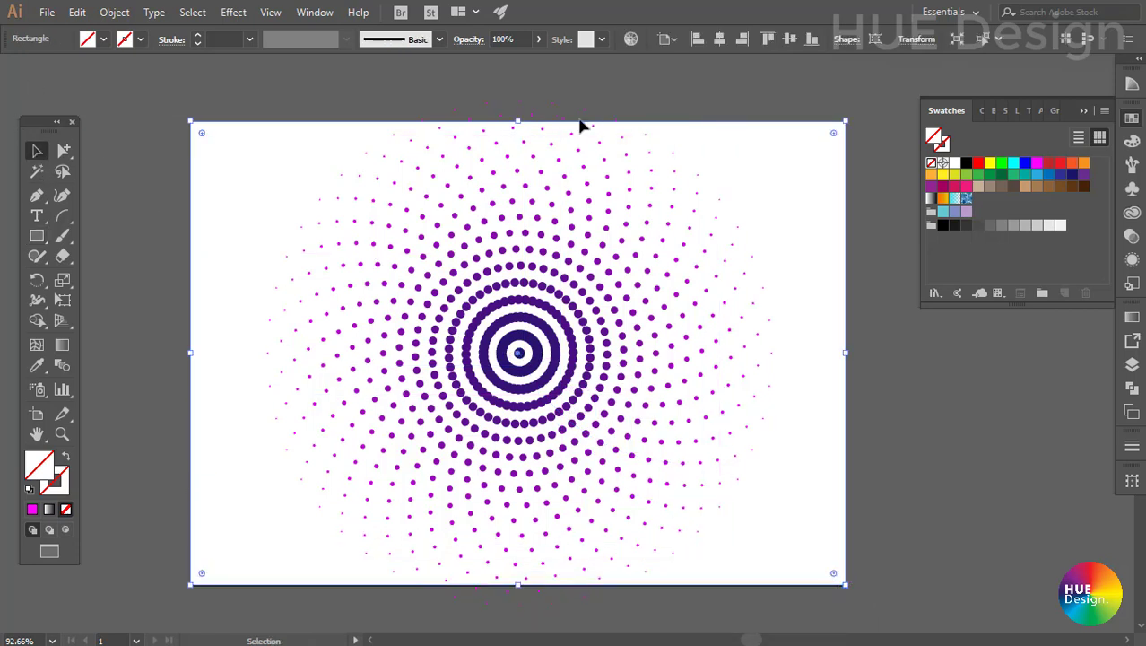
{"action": "left_click", "coordinate": [966, 164]}
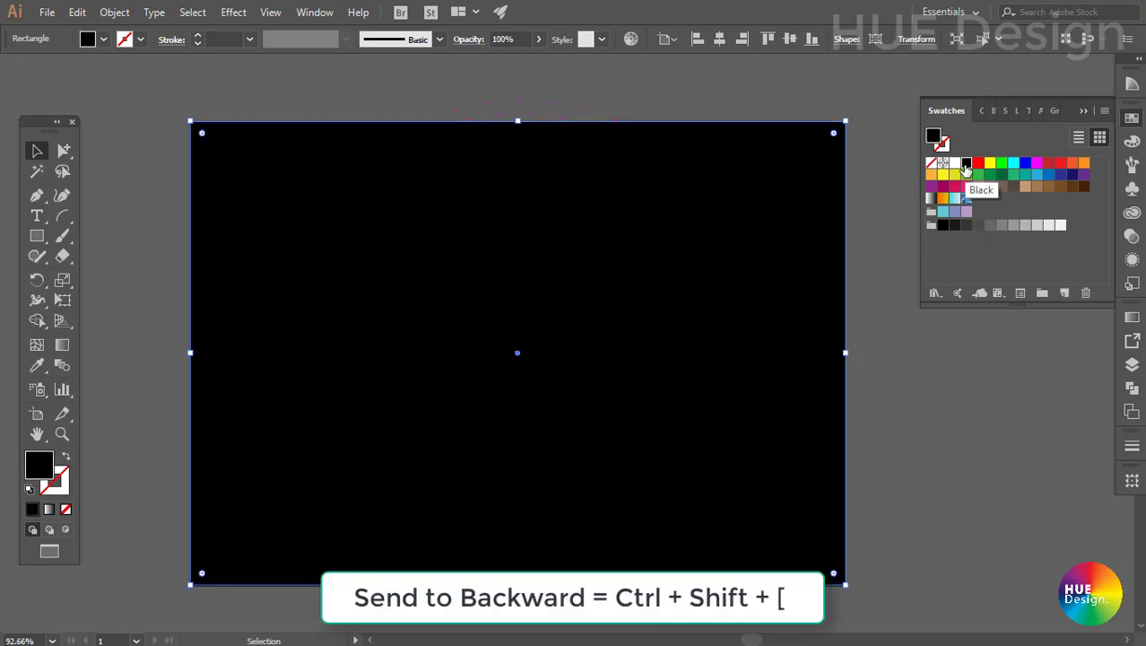
{"action": "key", "text": "ctrl+shift+bracketleft"}
{"action": "left_click", "coordinate": [954, 409]}
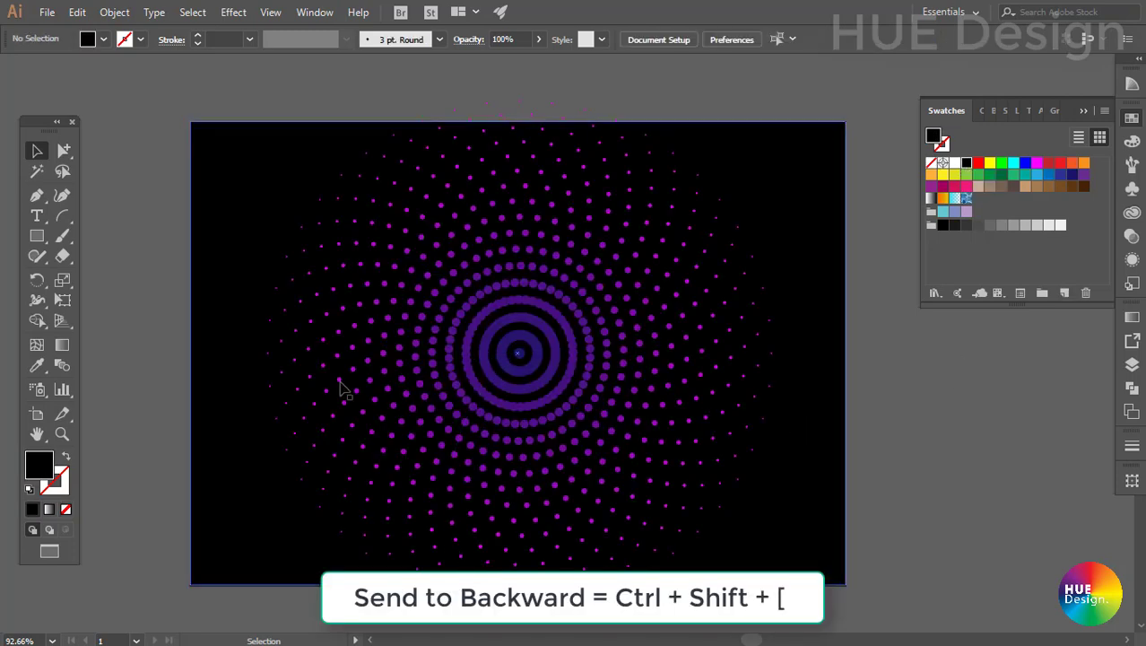
{"action": "left_click_drag", "start_coordinate": [159, 138], "coordinate": [843, 548]}
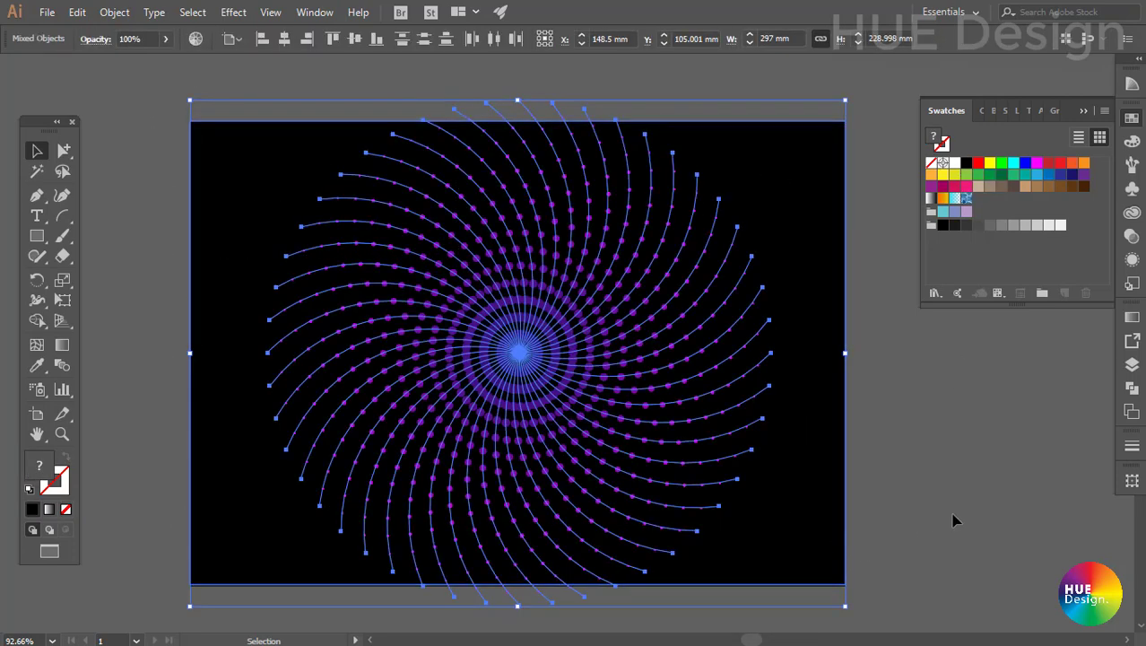
{"action": "left_click", "coordinate": [880, 496]}
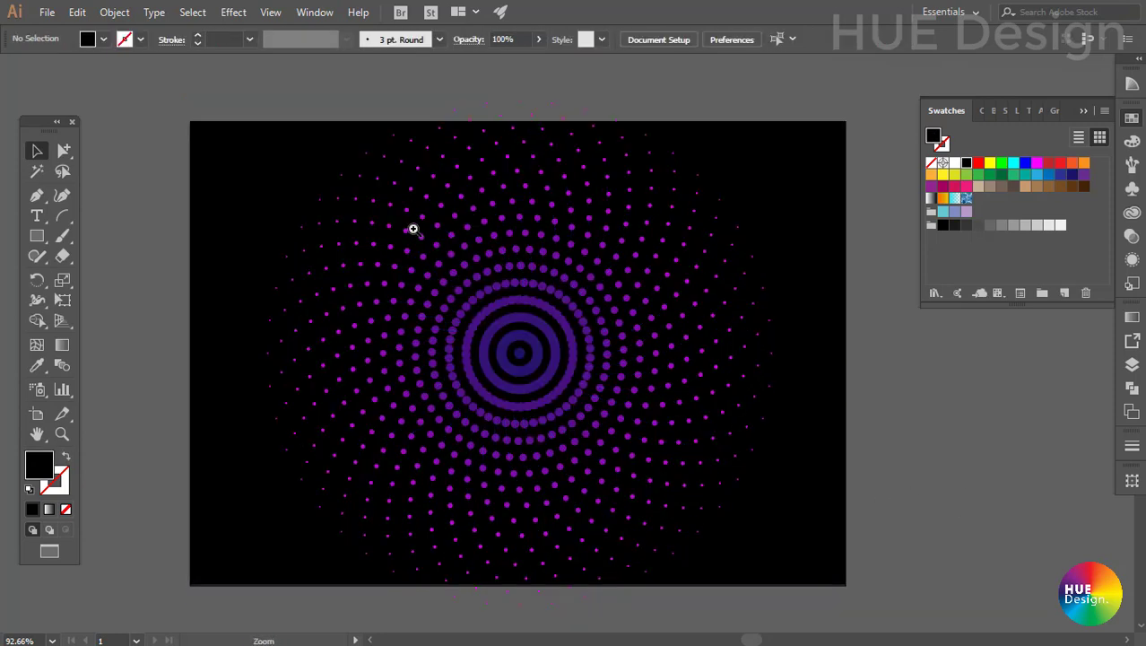
Step: Rotate a copy of the dot swirl group by 5° over the original
{"action": "left_click_drag", "start_coordinate": [413, 228], "coordinate": [661, 410]}
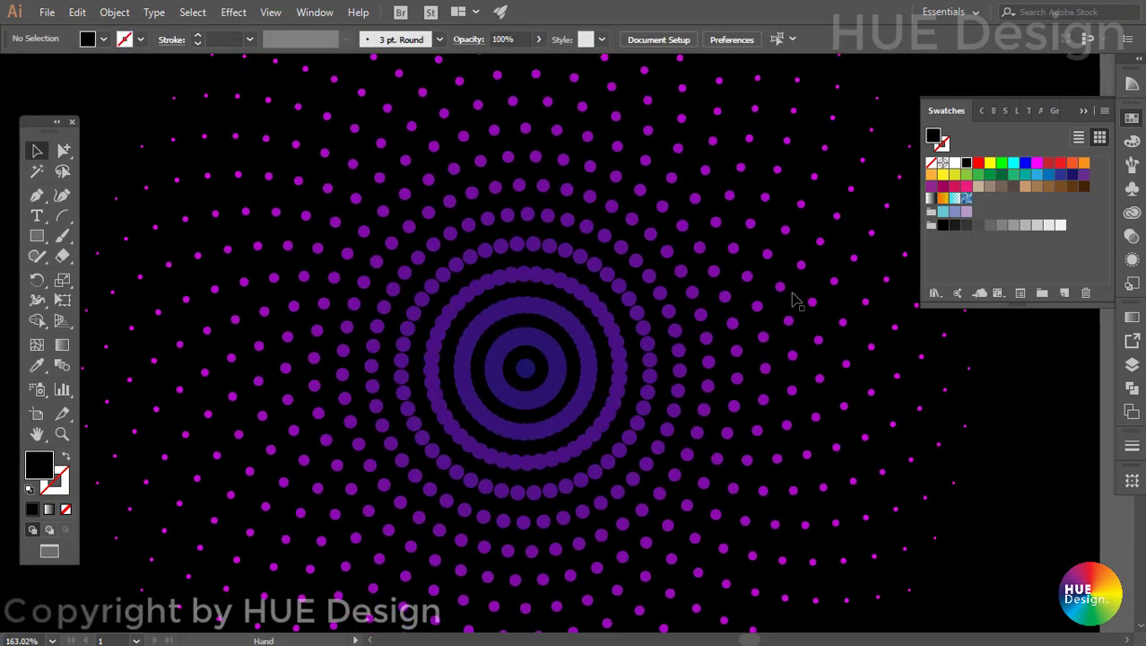
{"action": "left_click", "coordinate": [1084, 110]}
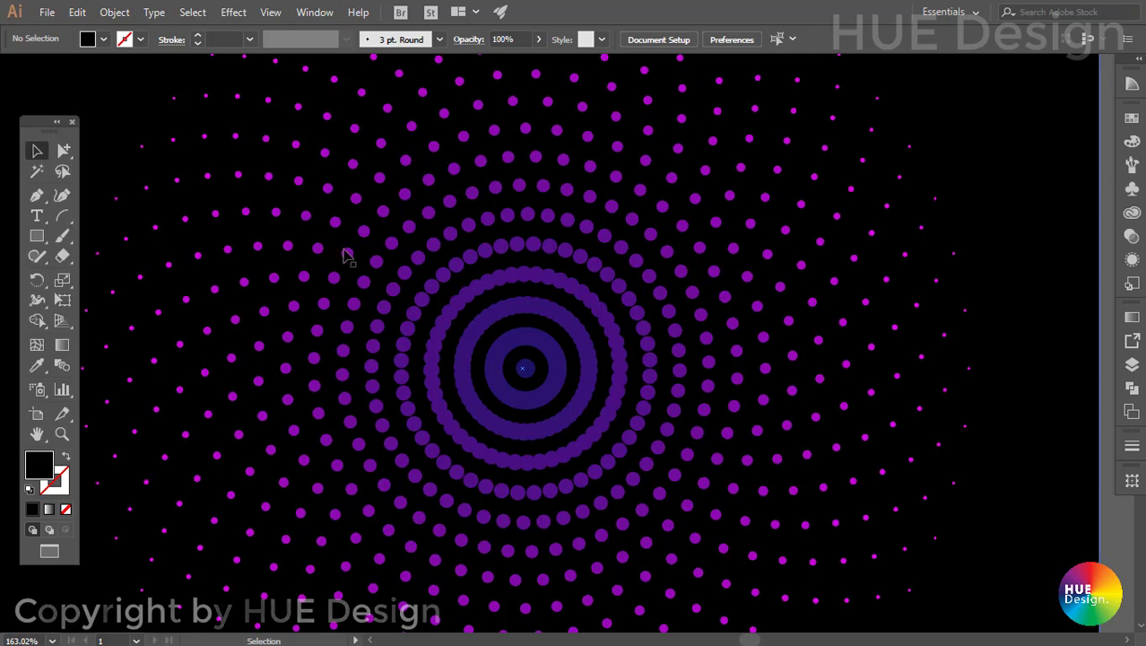
{"action": "left_click_drag", "start_coordinate": [345, 253], "coordinate": [415, 268]}
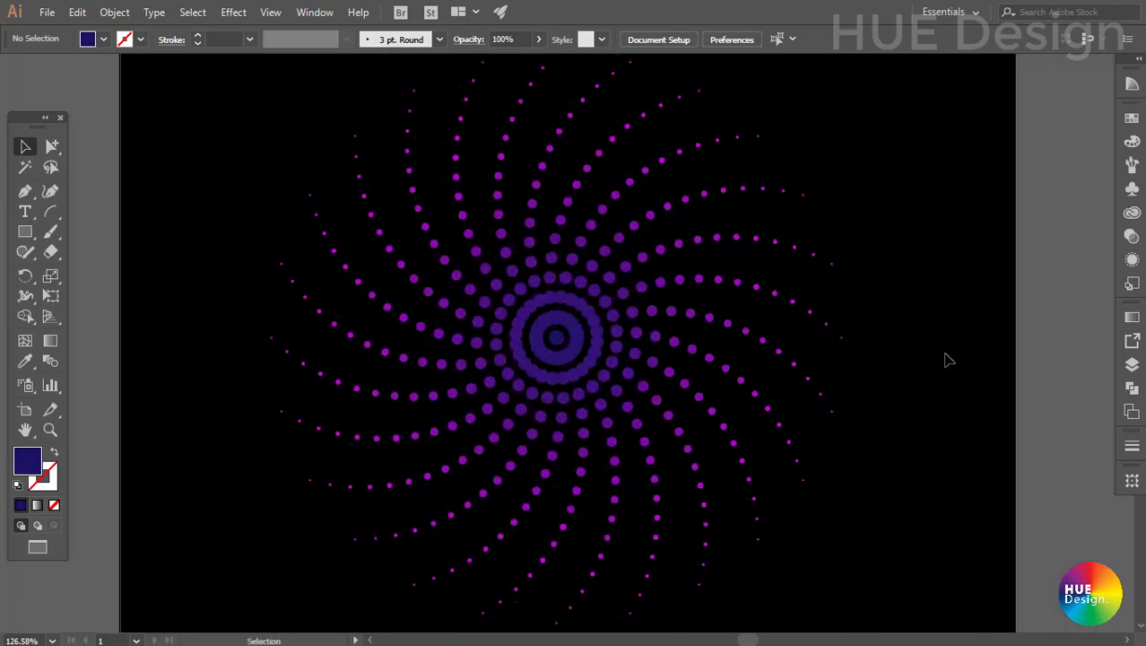
{"action": "left_click", "coordinate": [562, 334]}
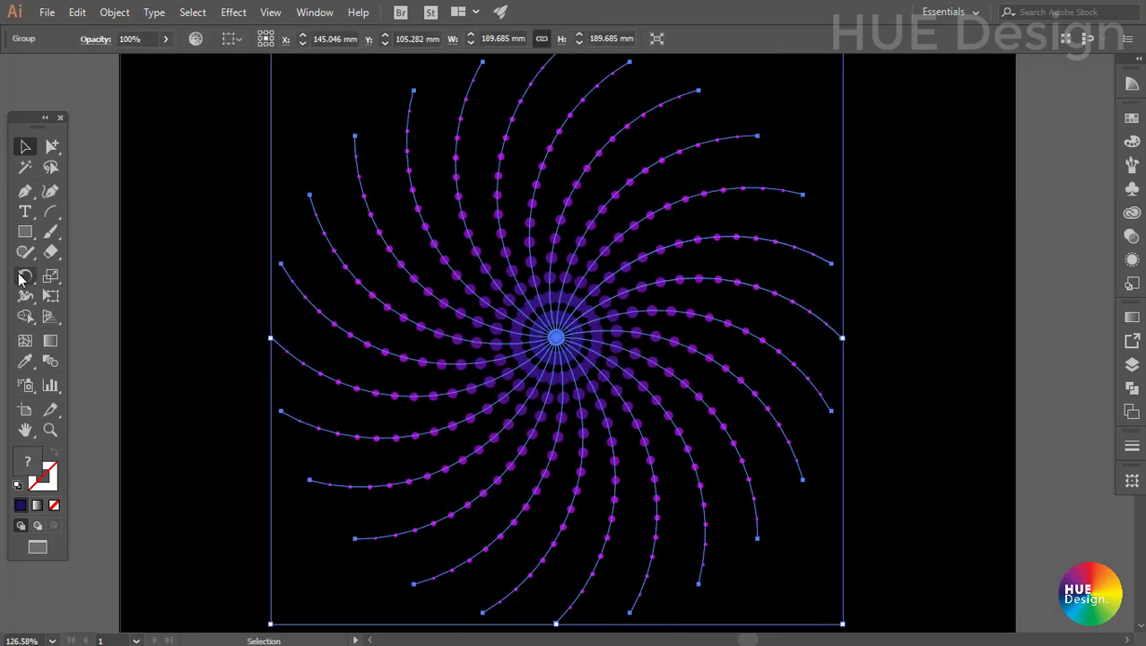
{"action": "double_click", "coordinate": [24, 277]}
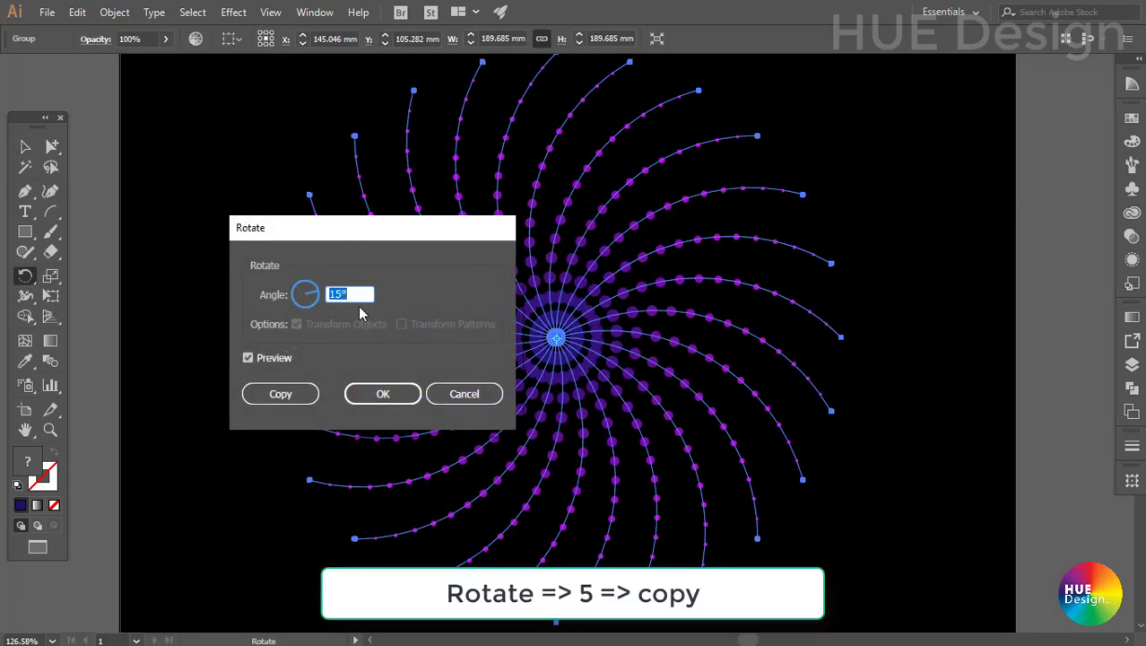
{"action": "type", "text": "5"}
{"action": "left_click", "coordinate": [289, 396]}
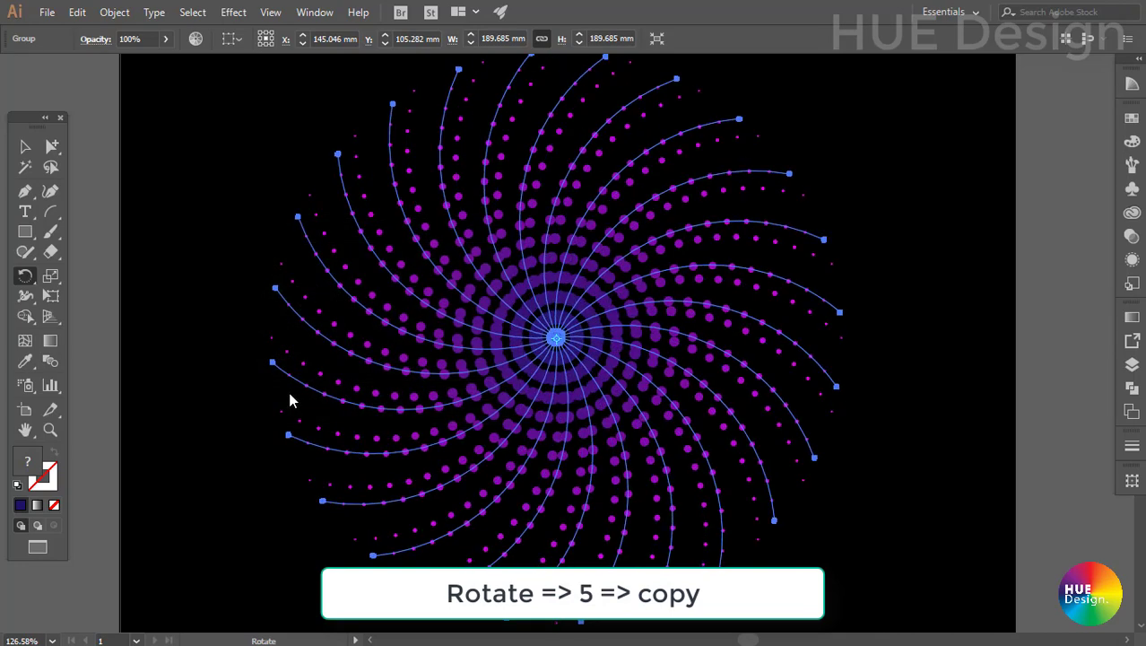
{"action": "left_click", "coordinate": [24, 147]}
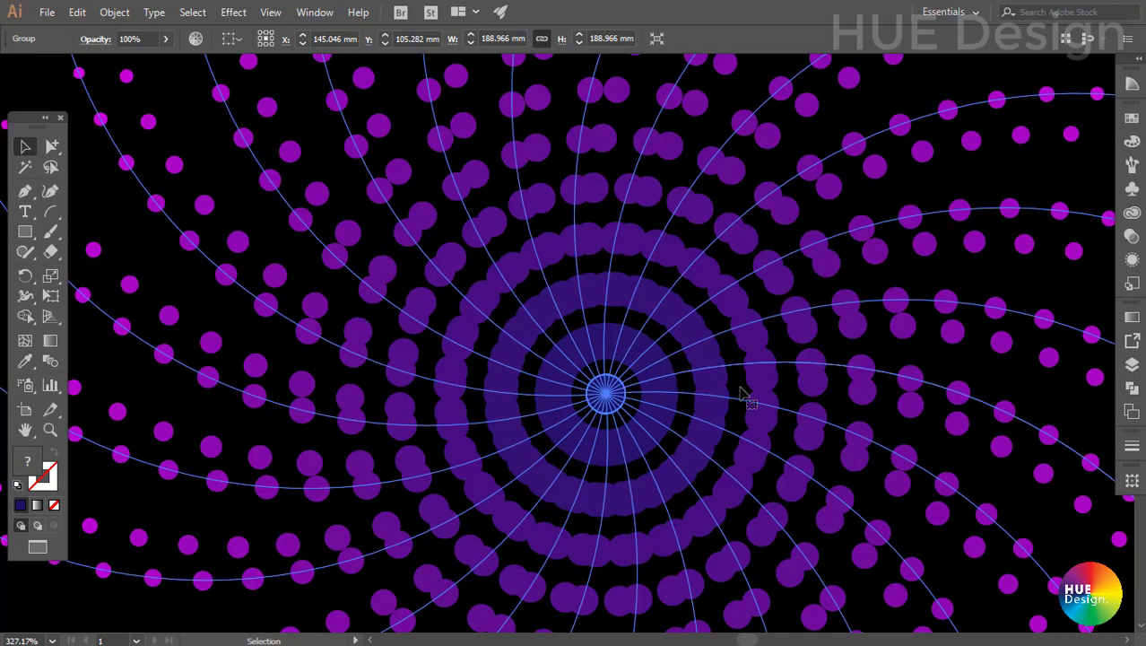
Step: Select the dark centre dot inside the group and every dot sharing its fill colour
{"action": "double_click", "coordinate": [818, 366]}
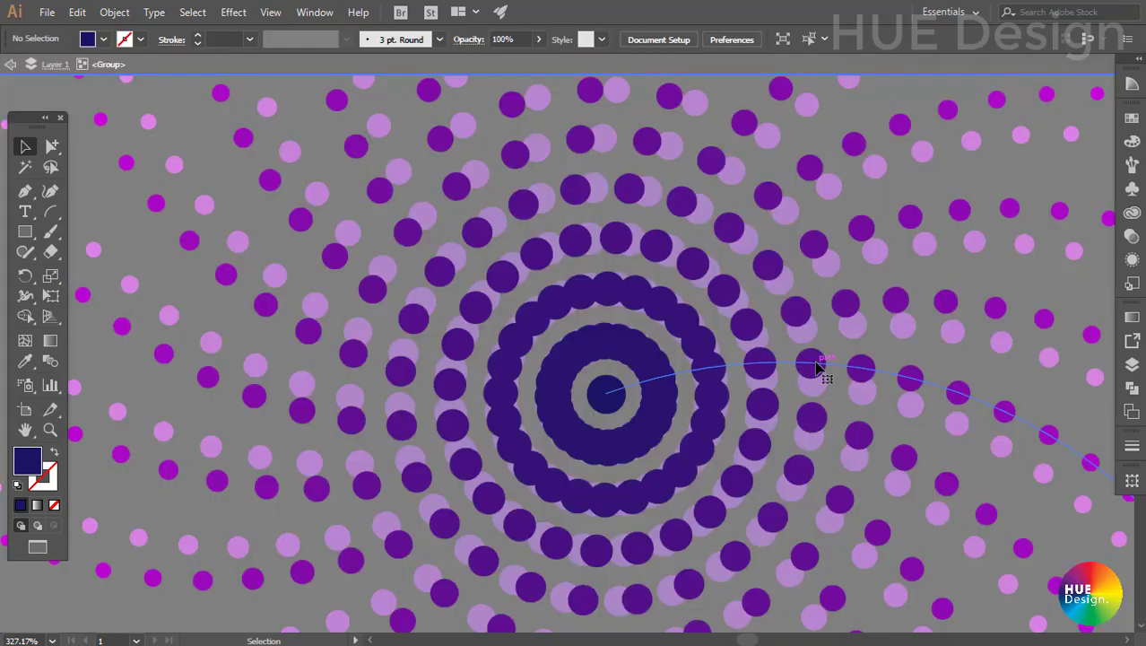
{"action": "left_click", "coordinate": [626, 404]}
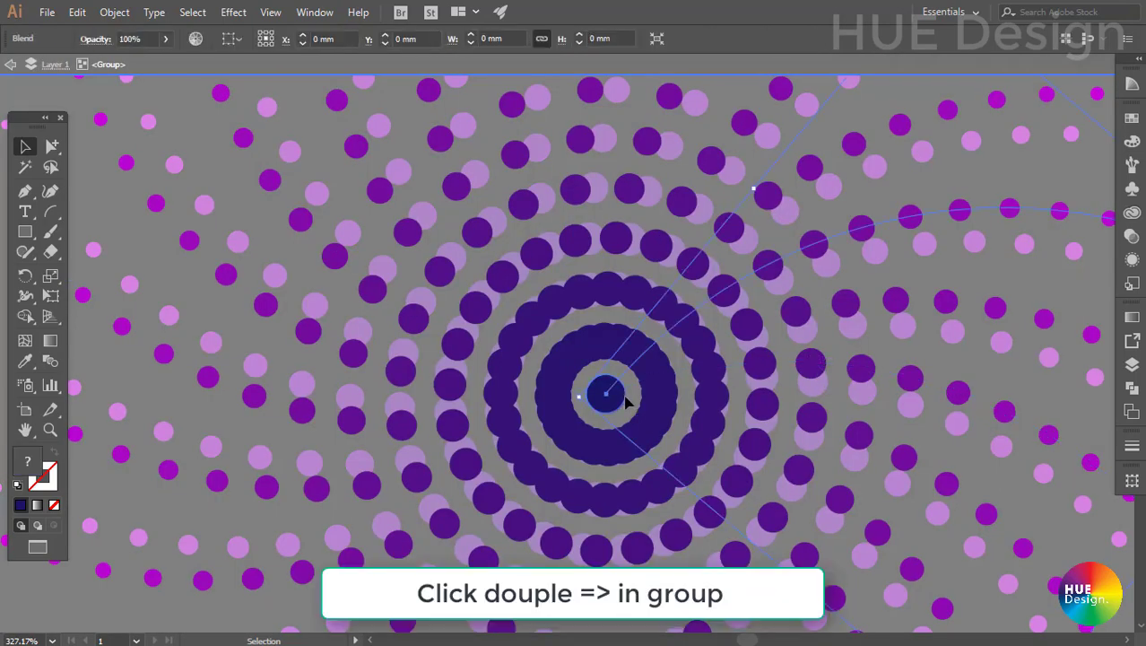
{"action": "left_click", "coordinate": [52, 146]}
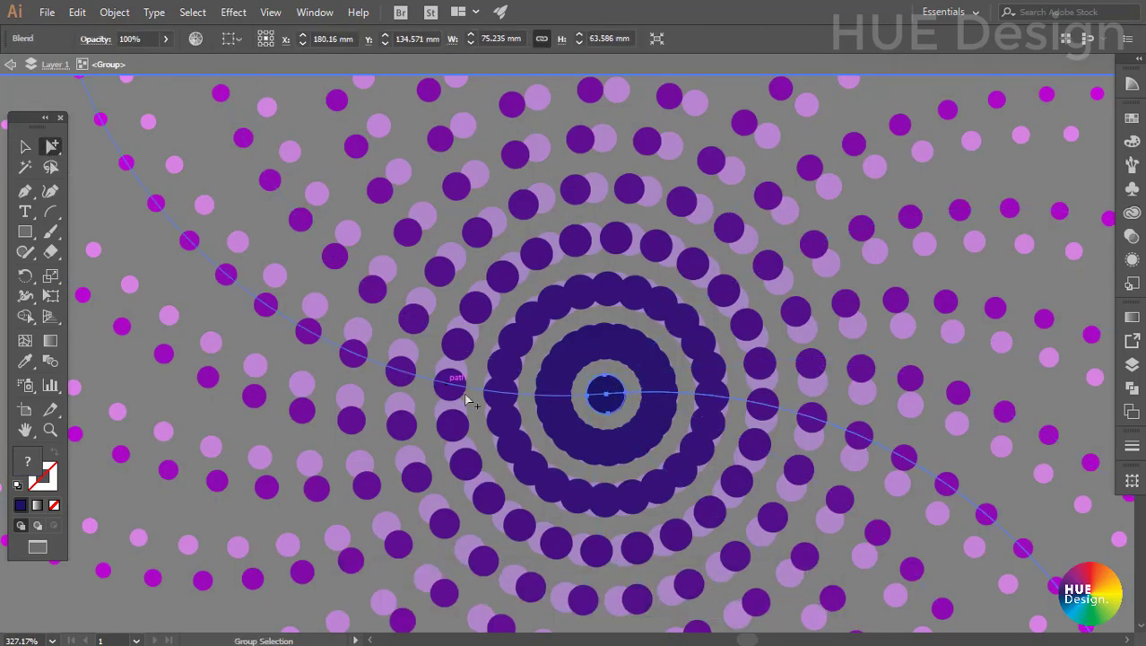
{"action": "left_click", "coordinate": [605, 410]}
{"action": "left_click", "coordinate": [613, 411]}
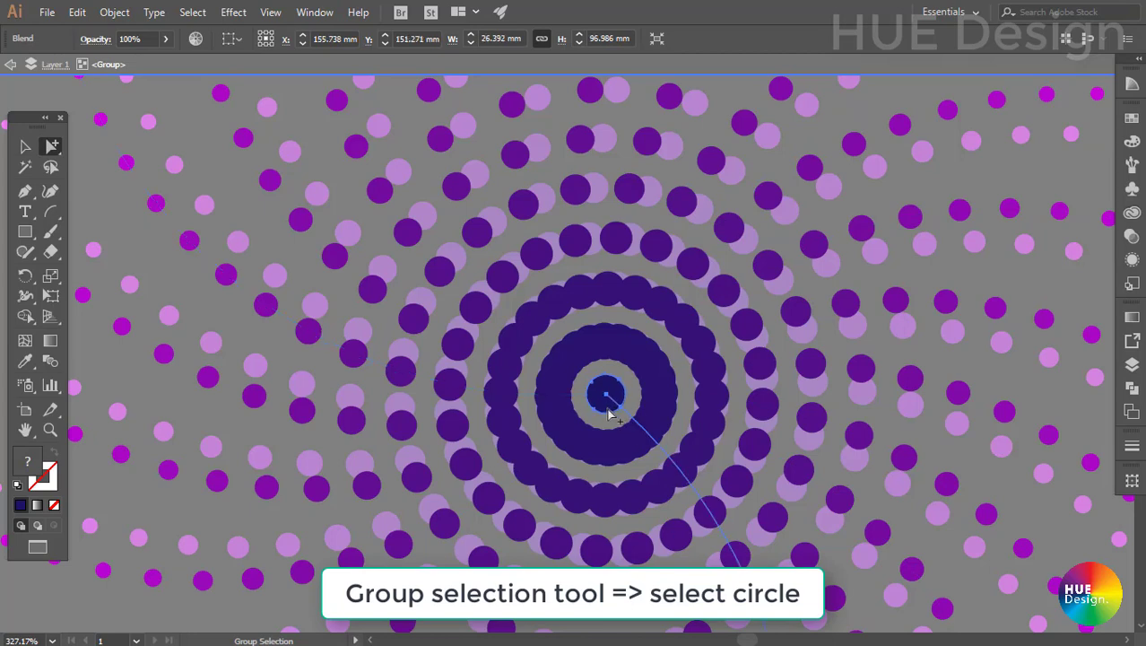
{"action": "left_click", "coordinate": [609, 410]}
{"action": "left_click", "coordinate": [190, 13]}
{"action": "mouse_move", "coordinate": [215, 173]}
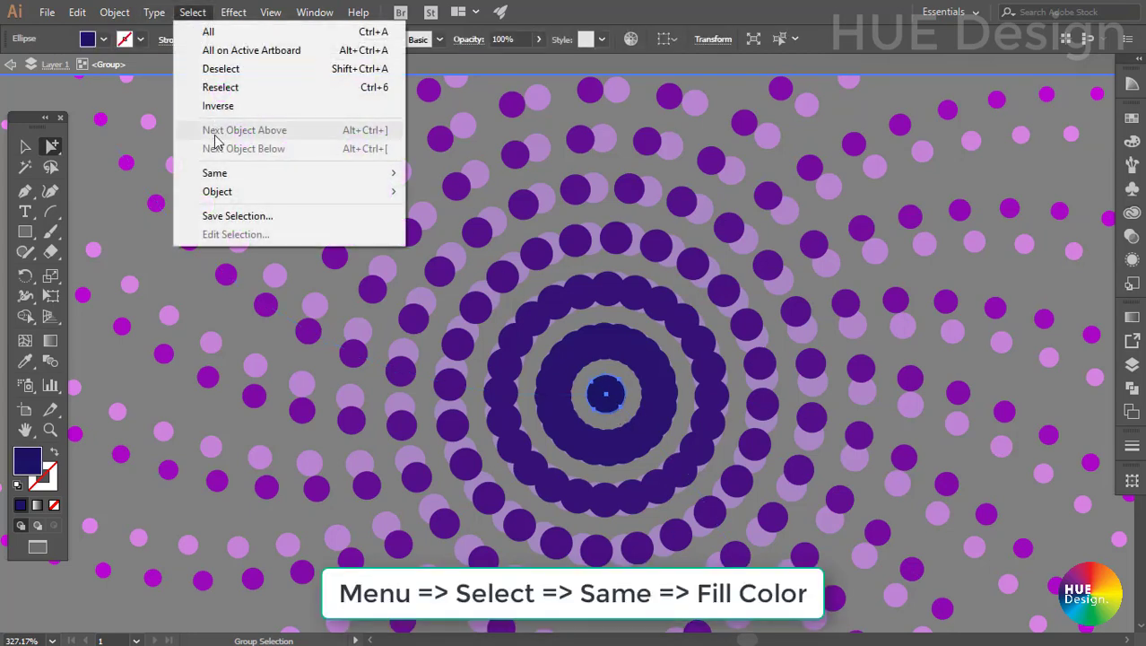
{"action": "left_click", "coordinate": [440, 249]}
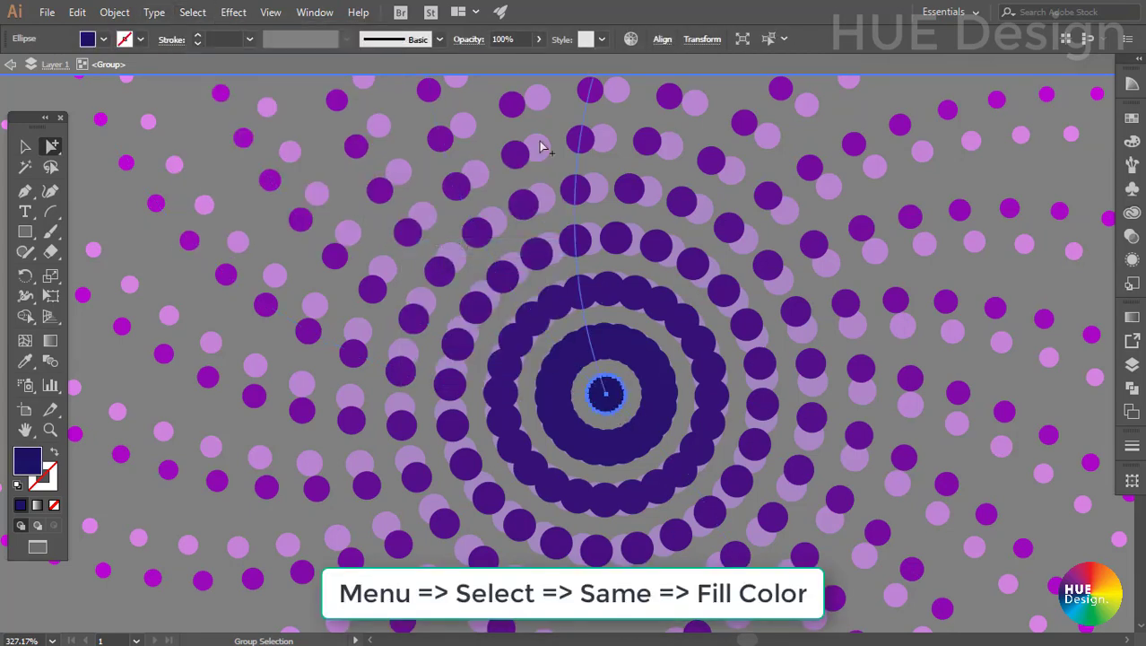
Step: Recolour the selected centre dots with the light blue swatch
{"action": "left_click", "coordinate": [1135, 120]}
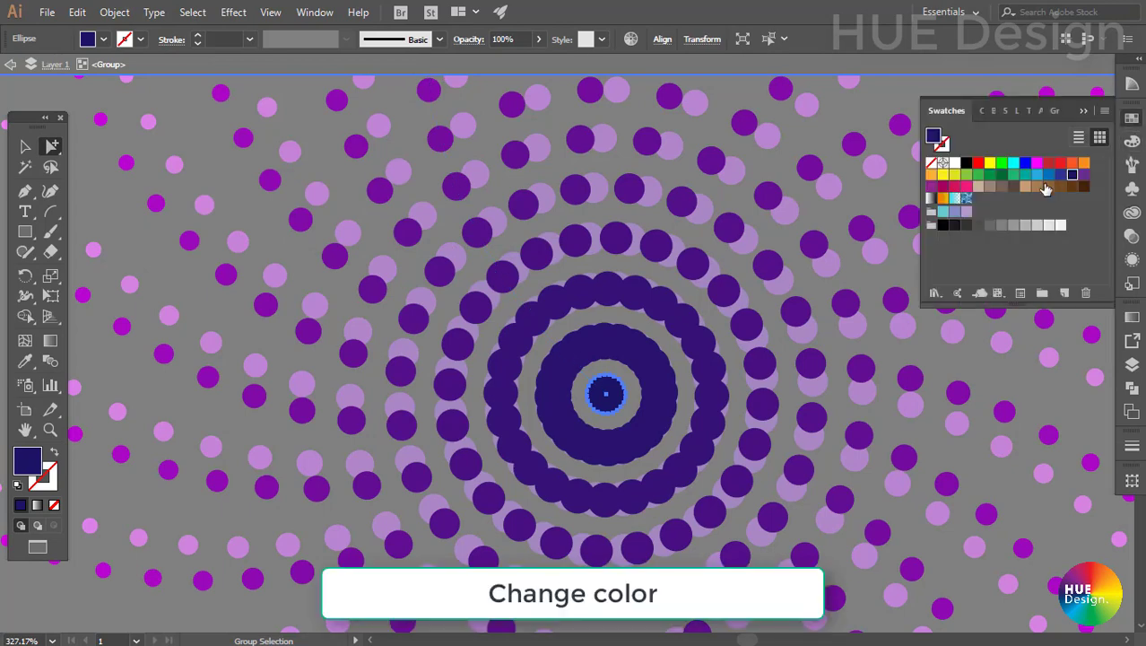
{"action": "left_click", "coordinate": [1038, 175]}
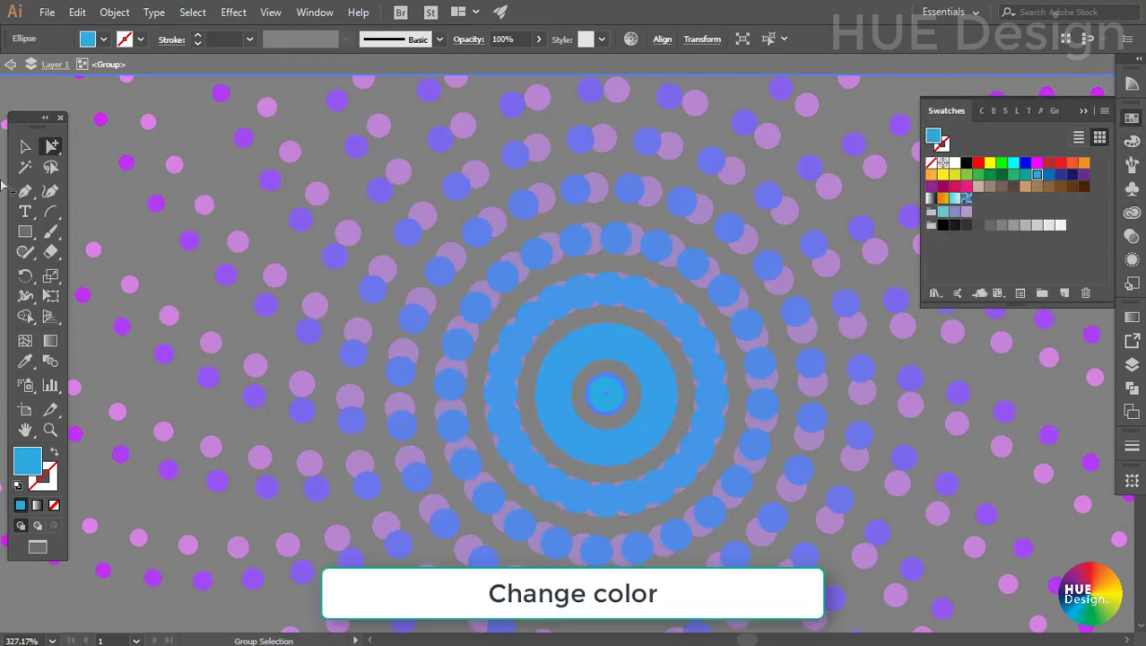
{"action": "left_click", "coordinate": [27, 146]}
{"action": "left_click", "coordinate": [764, 406]}
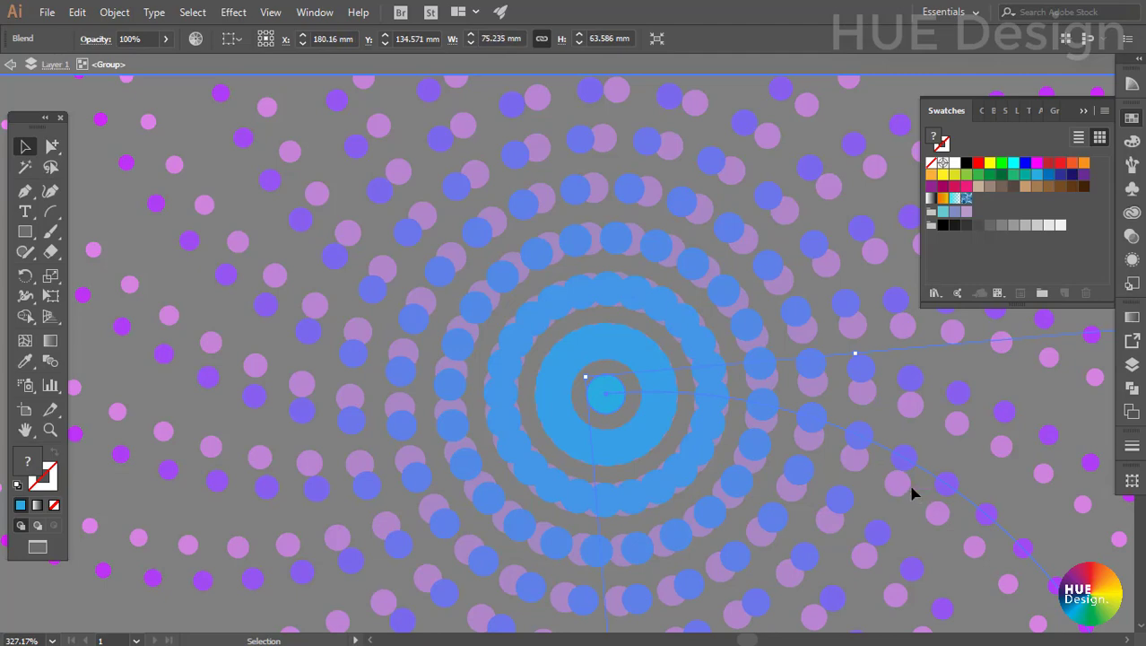
{"action": "key", "text": "ctrl+0"}
{"action": "left_click", "coordinate": [941, 449]}
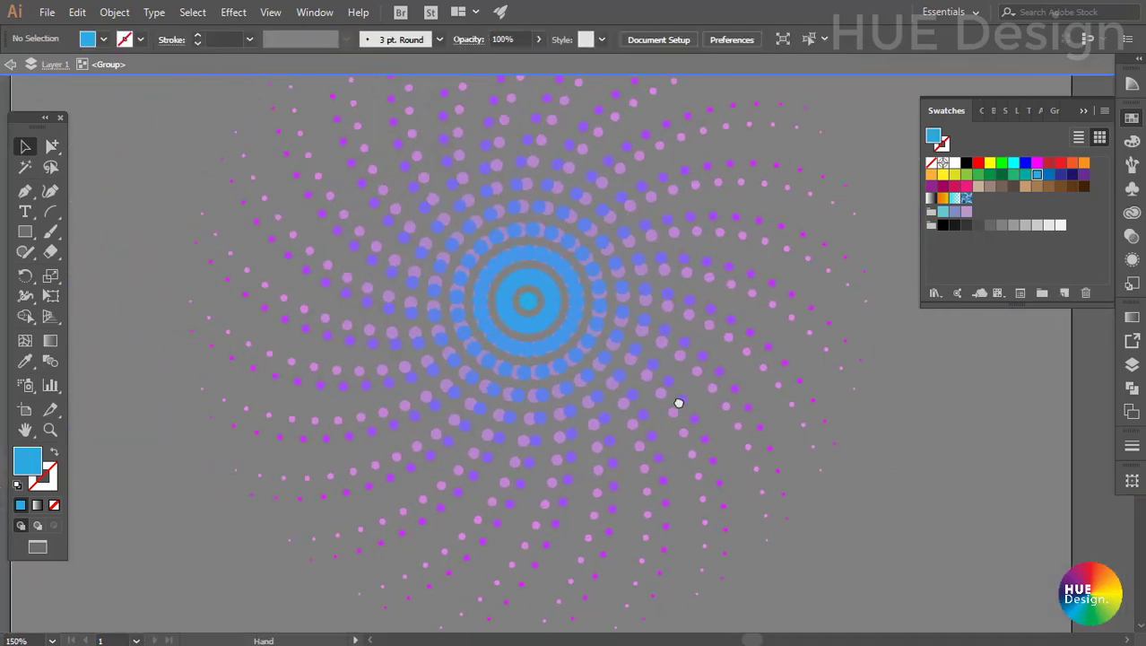
{"action": "key", "text": "ctrl+a"}
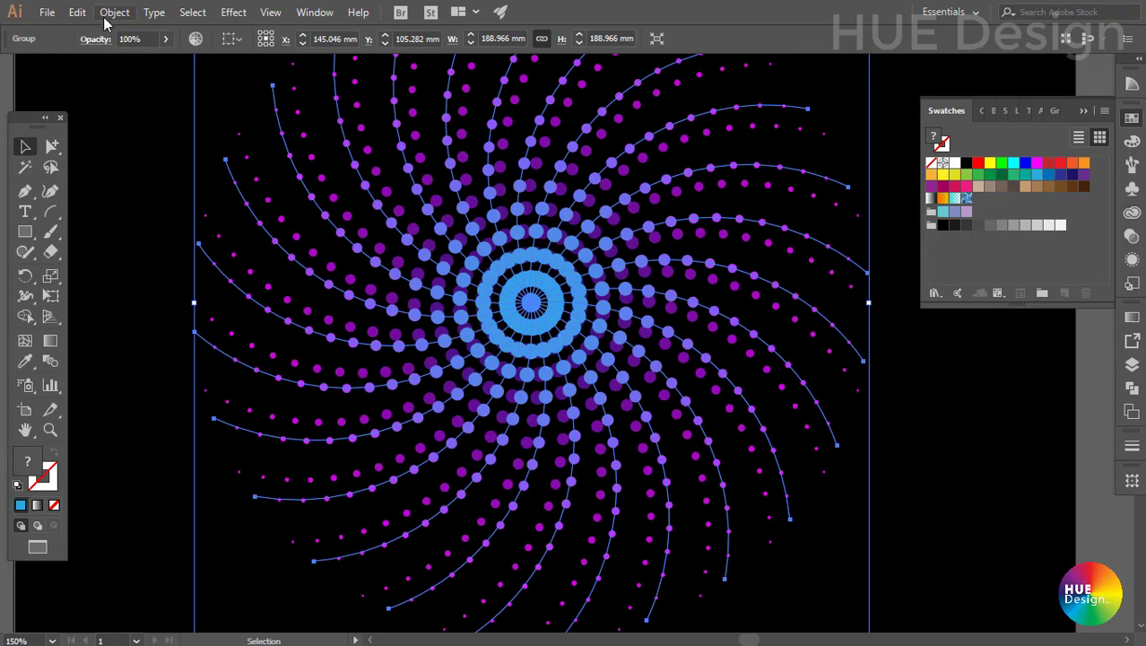
Step: Add another copy of the swirl rotated 5°, then zoom in on the central rings
{"action": "double_click", "coordinate": [25, 275]}
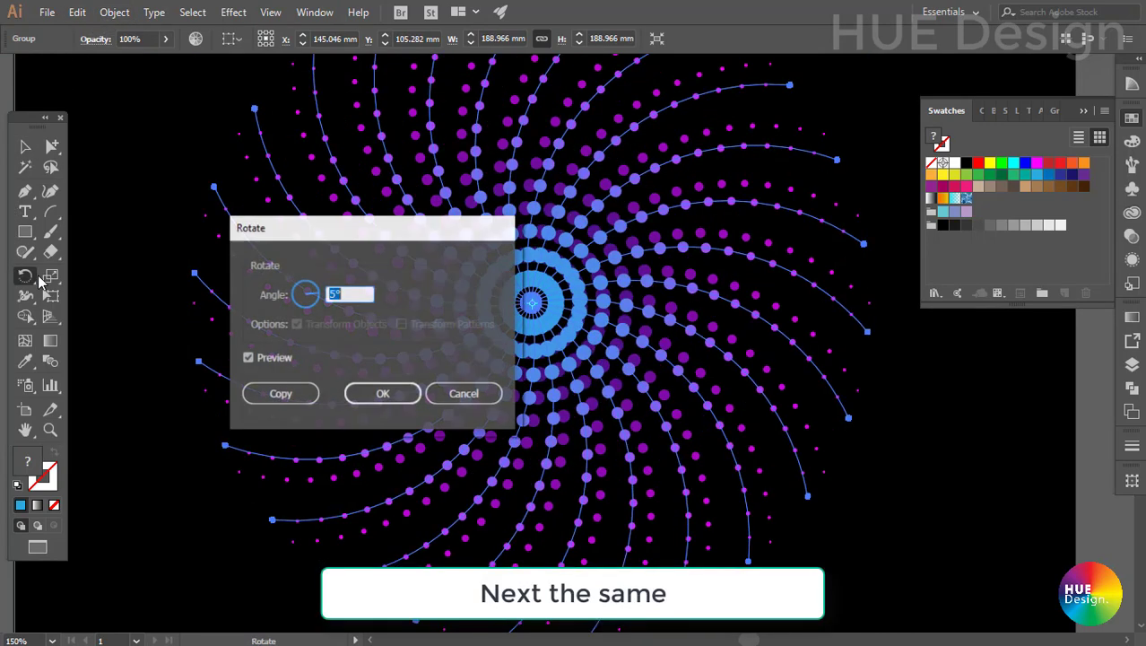
{"action": "left_click", "coordinate": [278, 393]}
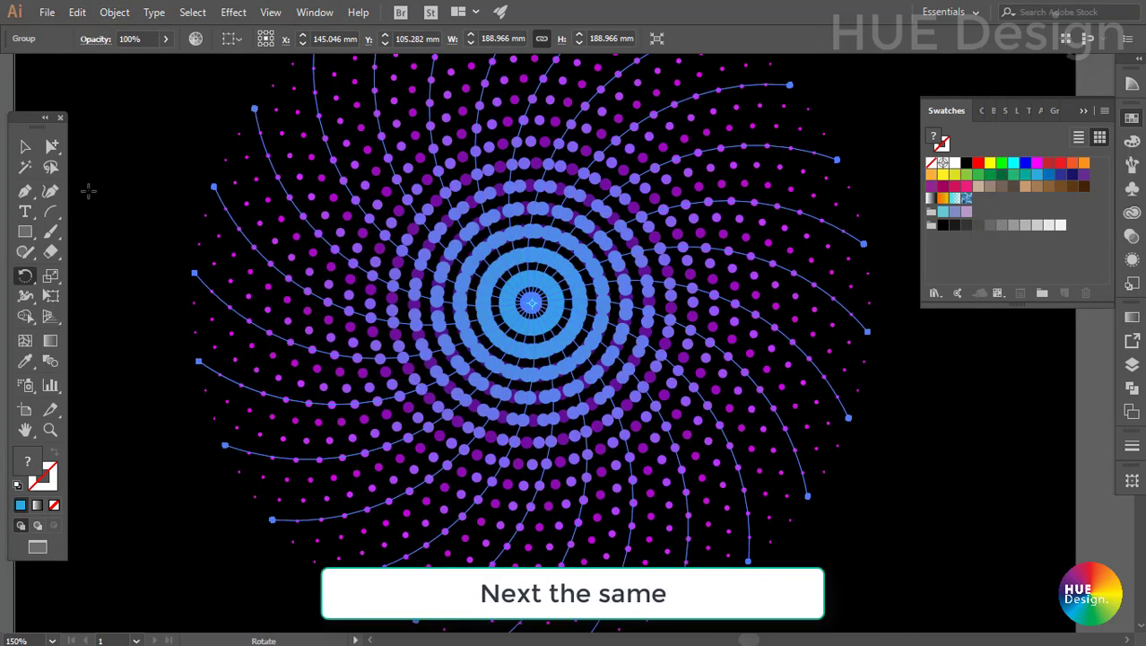
{"action": "left_click", "coordinate": [25, 145]}
{"action": "left_click_drag", "start_coordinate": [599, 377], "coordinate": [684, 419]}
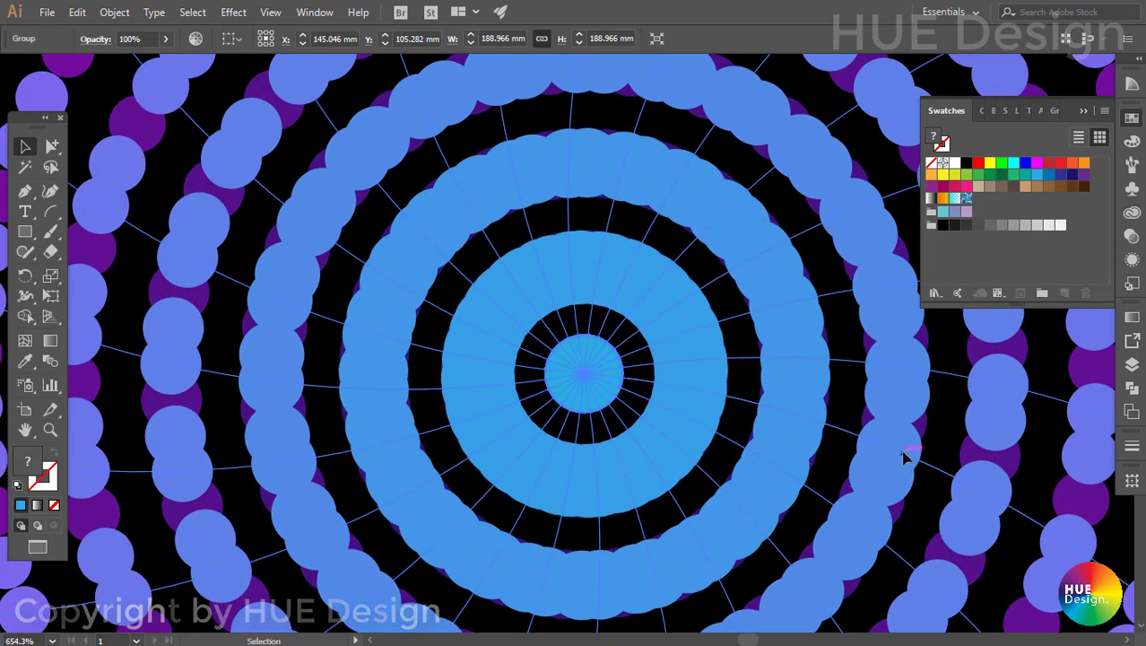
Step: Enter the swirl group and select only the light-blue centre circle
{"action": "double_click", "coordinate": [843, 446]}
{"action": "left_click", "coordinate": [599, 406]}
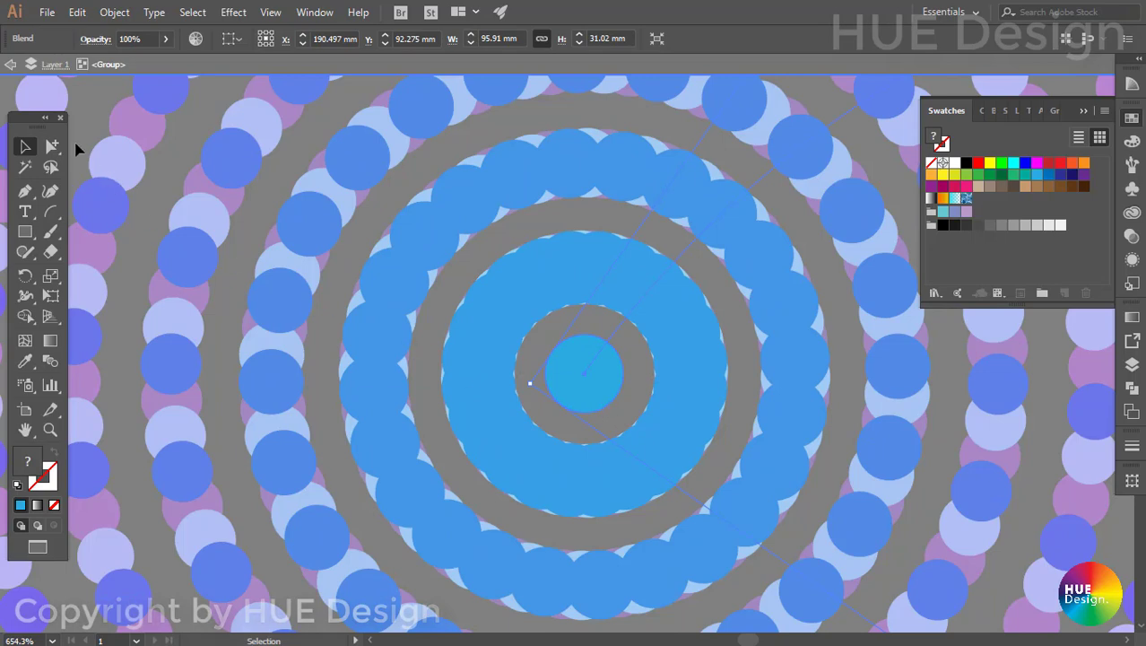
{"action": "left_click", "coordinate": [52, 145]}
{"action": "left_click", "coordinate": [596, 399]}
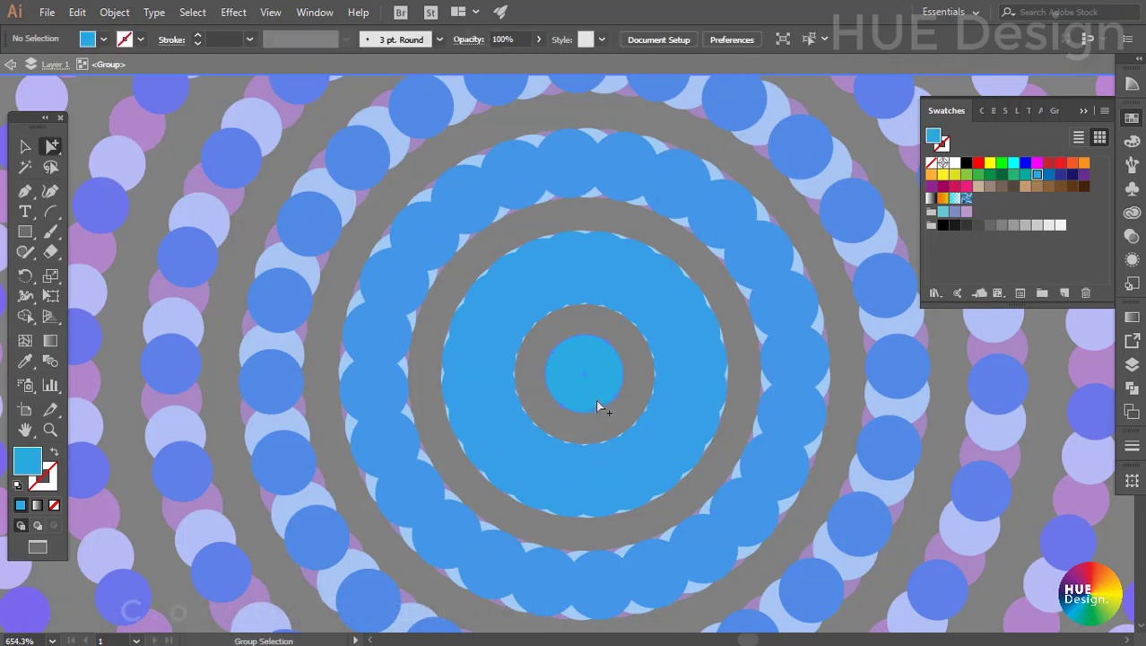
Step: Select all dots with the same fill colour, recolour them cyan, and clear the selection
{"action": "left_click", "coordinate": [193, 12]}
{"action": "mouse_move", "coordinate": [215, 173]}
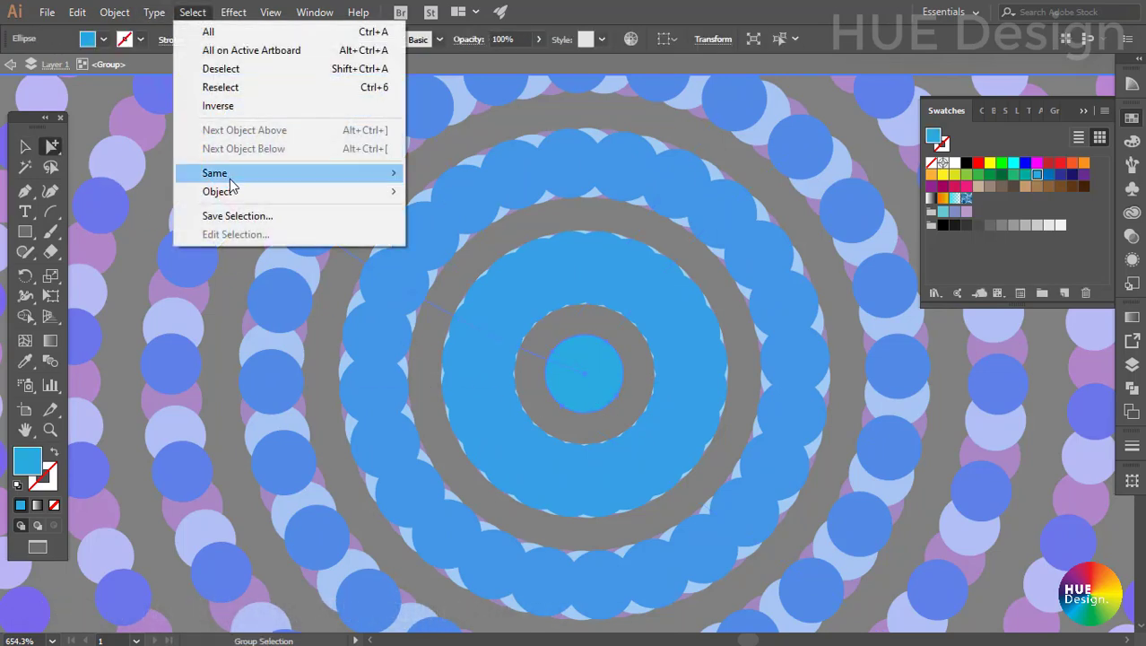
{"action": "left_click", "coordinate": [453, 248]}
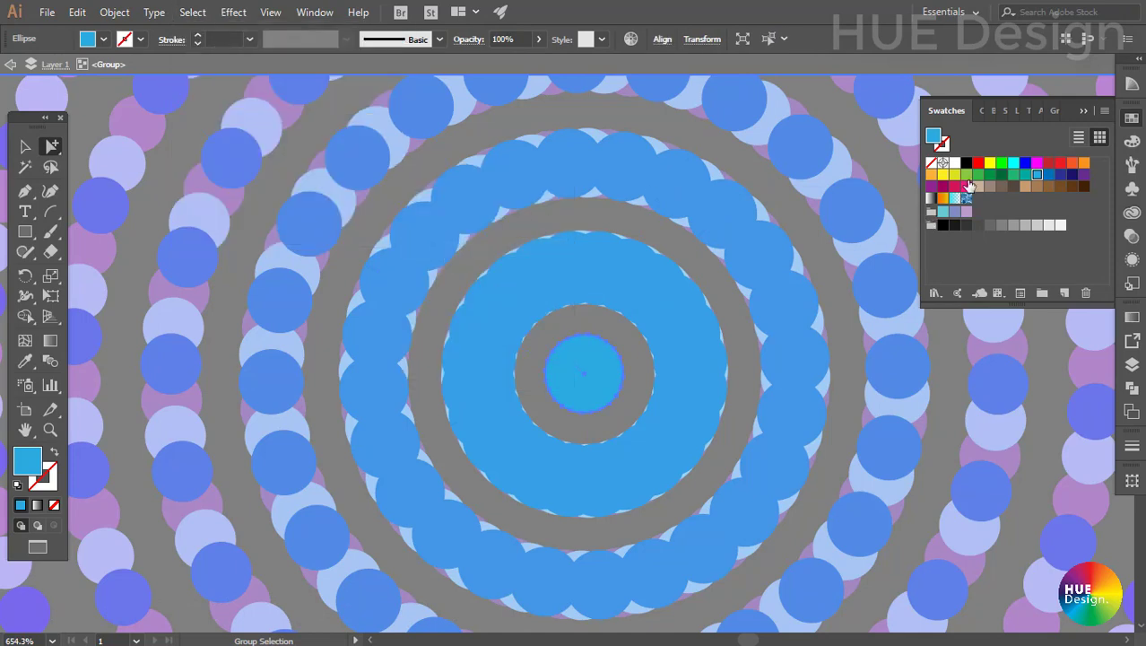
{"action": "left_click", "coordinate": [1011, 165]}
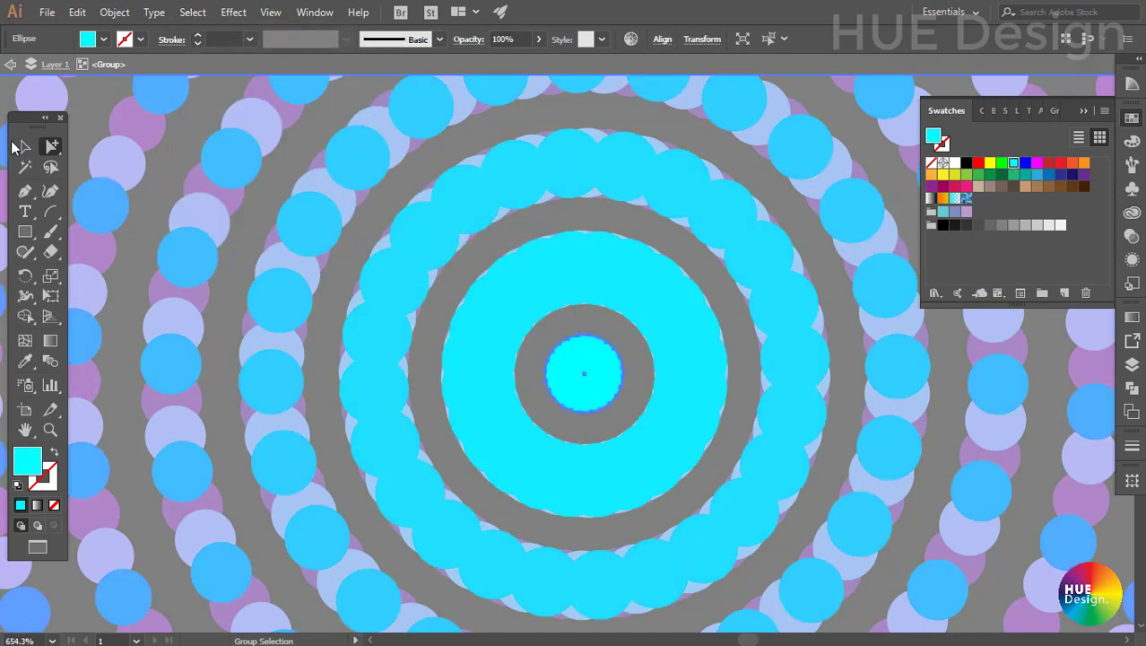
{"action": "left_click", "coordinate": [24, 148]}
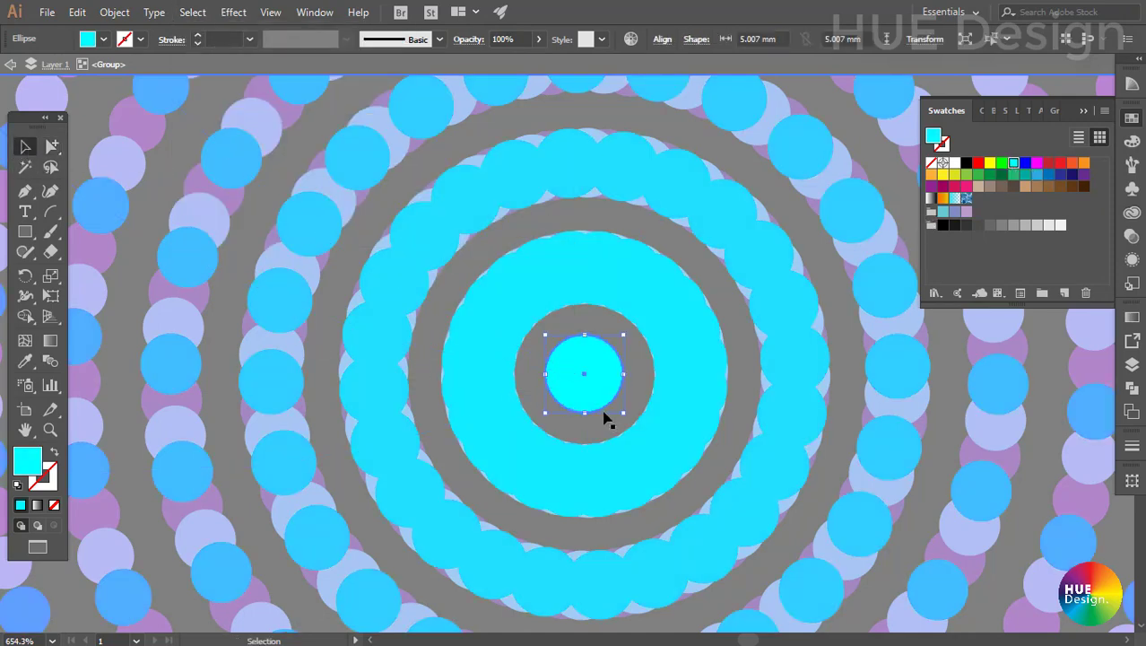
{"action": "scroll", "coordinate": [755, 409], "scroll_direction": "down", "scroll_amount": 2}
{"action": "scroll", "coordinate": [786, 405], "scroll_direction": "down", "scroll_amount": 2}
{"action": "scroll", "coordinate": [835, 412], "scroll_direction": "down", "scroll_amount": 1}
{"action": "left_click", "coordinate": [956, 433]}
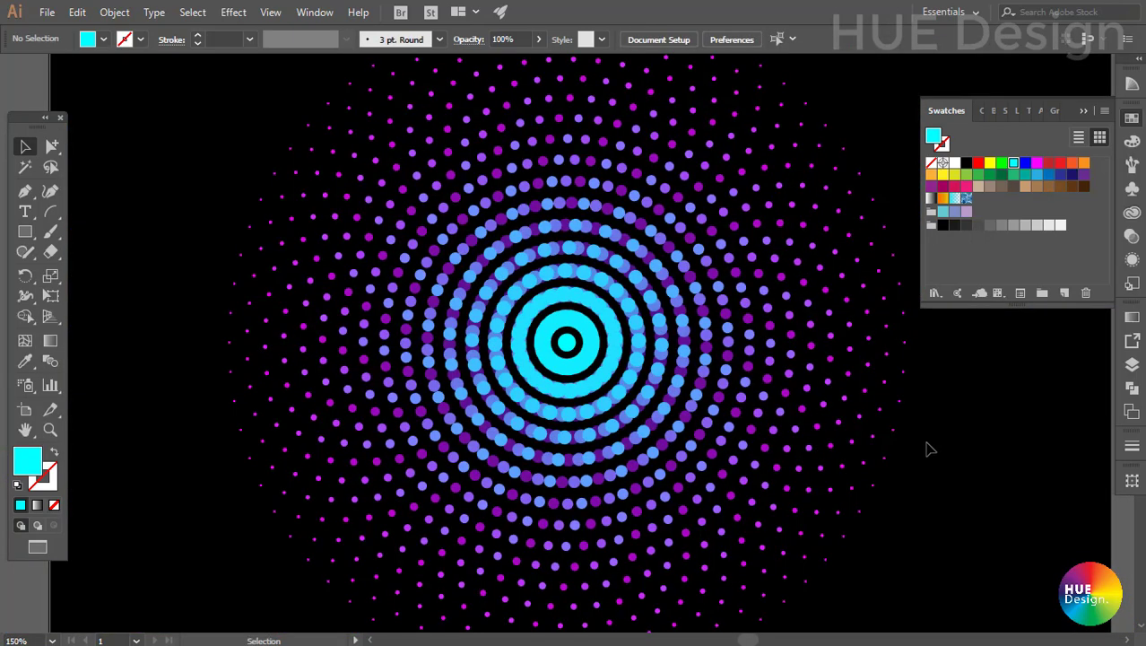
Step: Hide the Swatches panel and zoom to review the cyan-to-magenta dot swirl on black
{"action": "scroll", "coordinate": [762, 438], "scroll_direction": "up", "scroll_amount": 1}
{"action": "scroll", "coordinate": [704, 441], "scroll_direction": "up", "scroll_amount": 2}
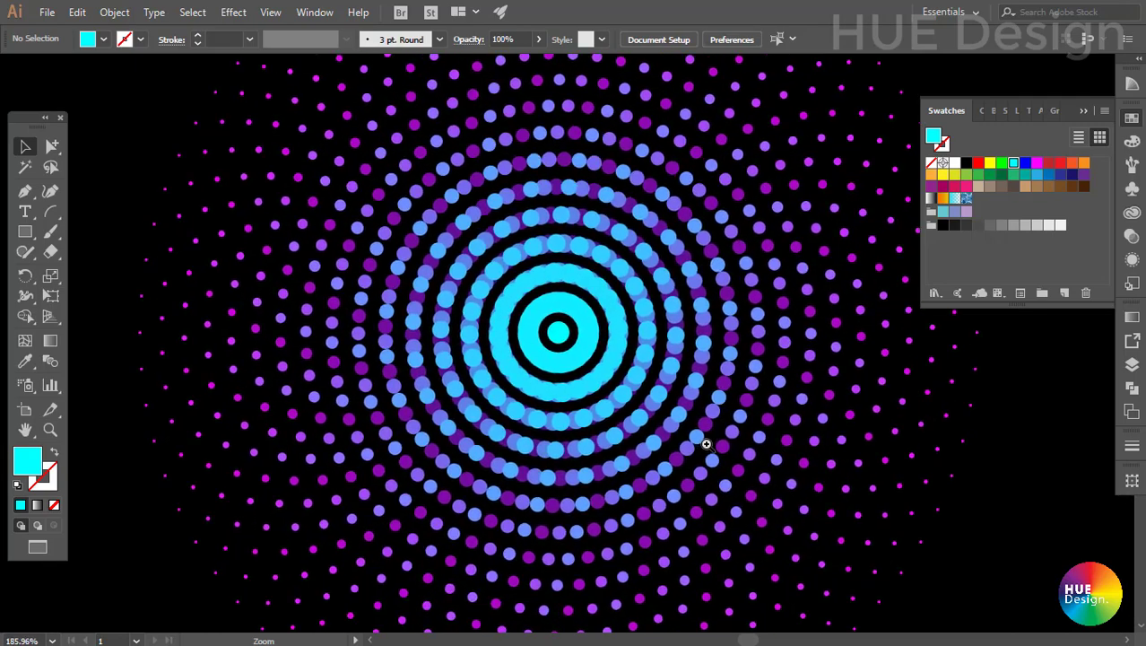
{"action": "scroll", "coordinate": [805, 491], "scroll_direction": "down", "scroll_amount": 3}
{"action": "left_click", "coordinate": [1081, 111]}
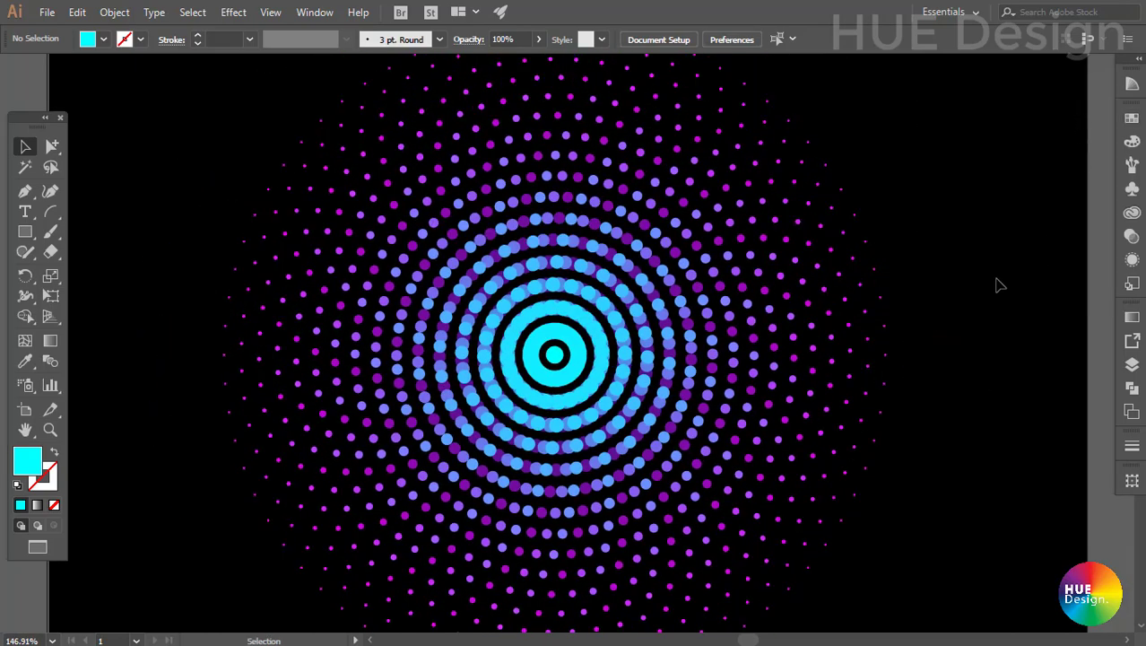
{"action": "scroll", "coordinate": [815, 359], "scroll_direction": "up", "scroll_amount": 1}
{"action": "scroll", "coordinate": [762, 377], "scroll_direction": "up", "scroll_amount": 1}
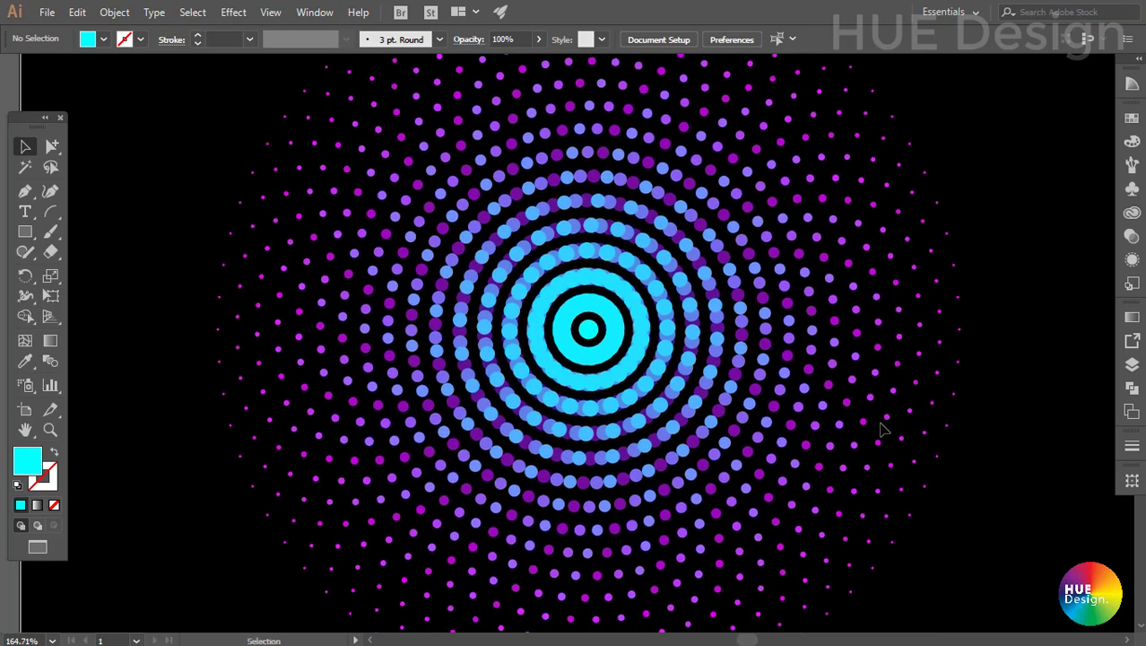